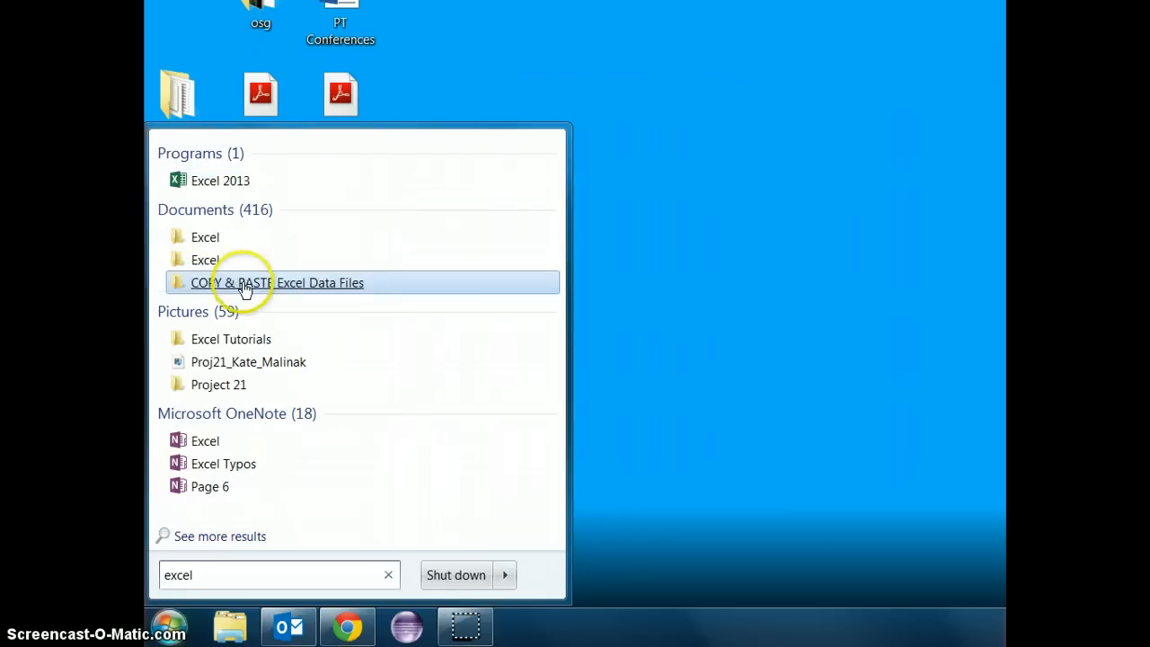
Launch Excel 2013 and create a new blank workbook.
left_click(164, 627)
left_click(167, 632)
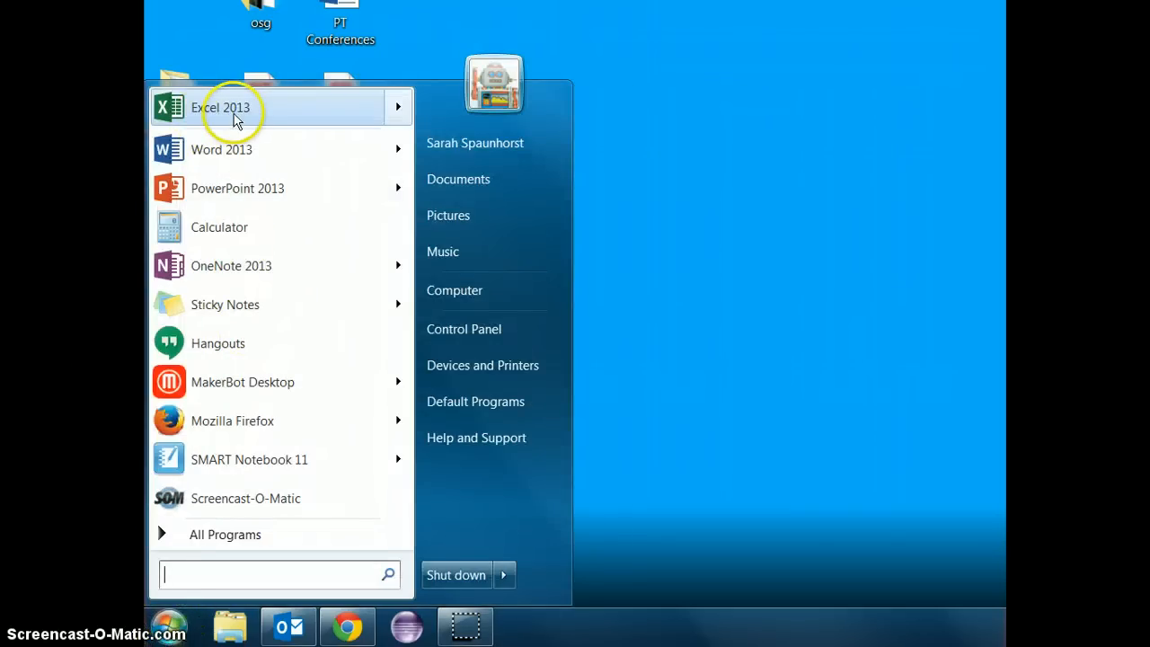
mouse_move(236, 119)
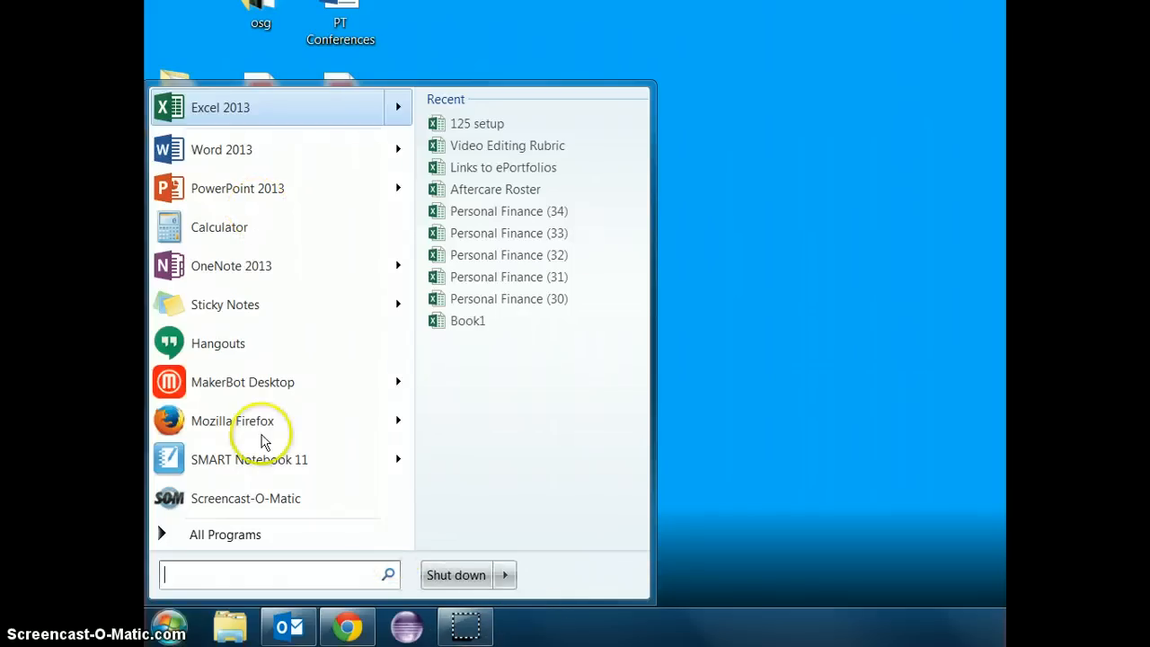
left_click(224, 107)
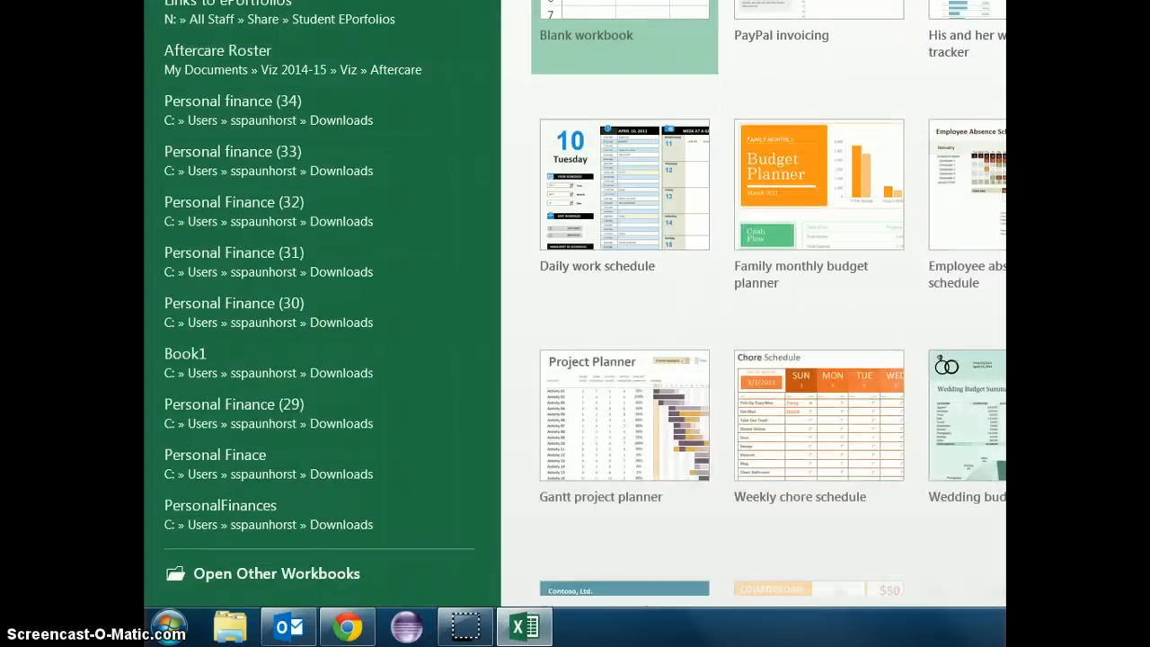
scroll(575, 324, "down", 5)
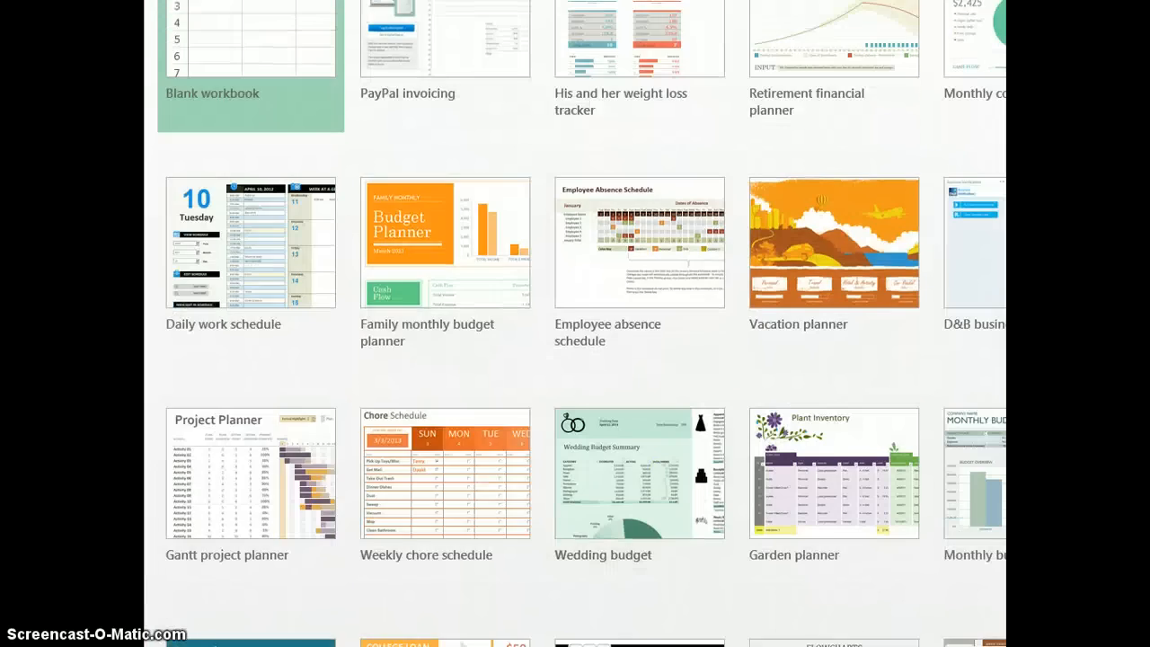
scroll(575, 323, "up", 5)
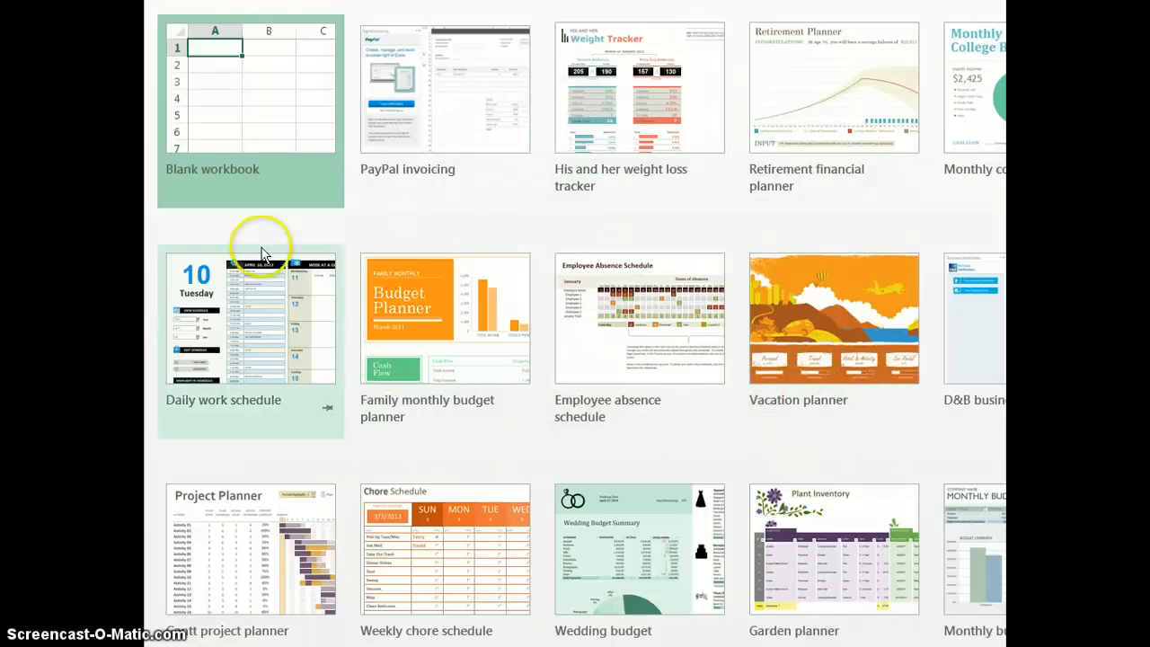
left_click(265, 110)
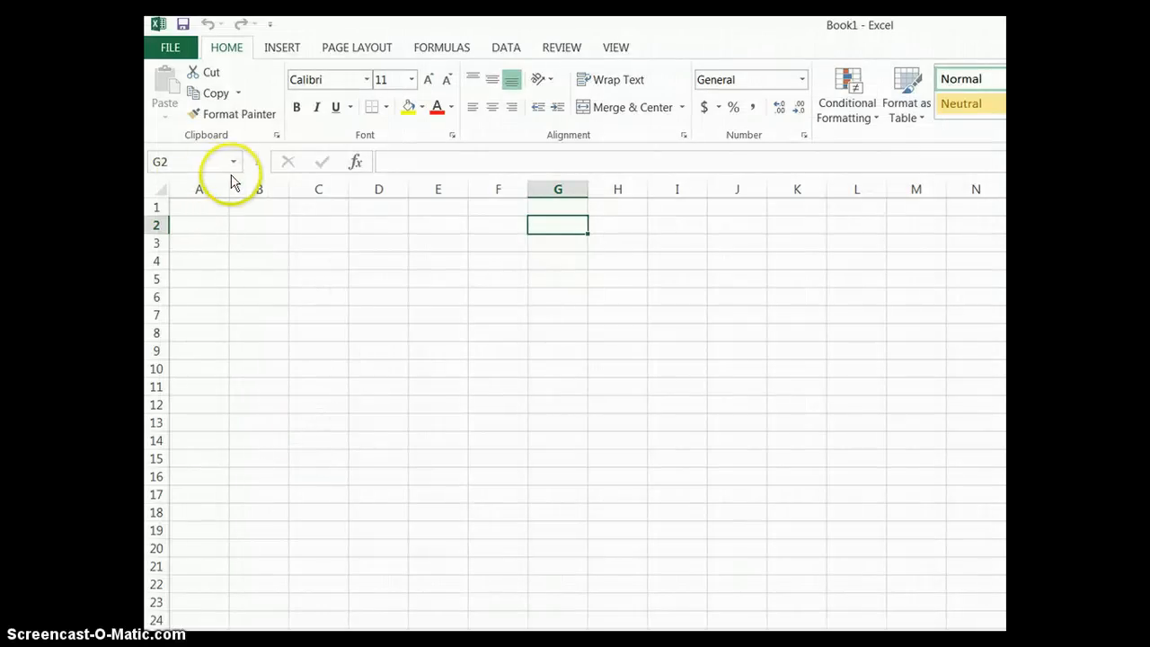
Start saving a copy of the workbook to the computer, in My Documents under Viz 2014-15, 9th grade, Excel.
left_click(172, 49)
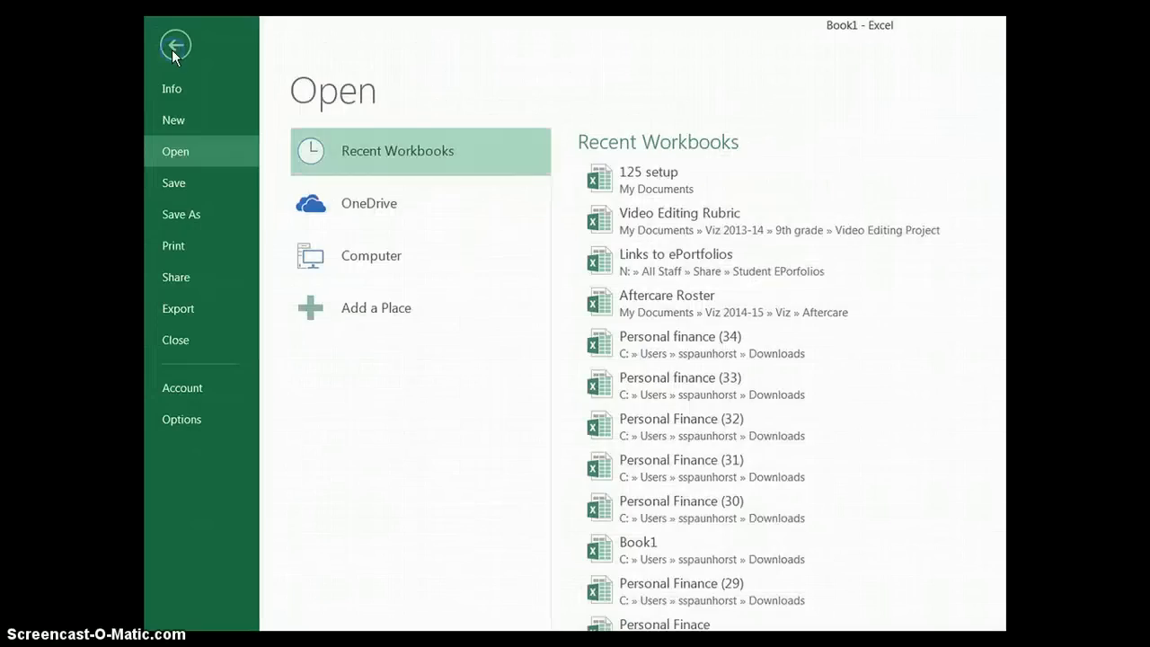
left_click(201, 217)
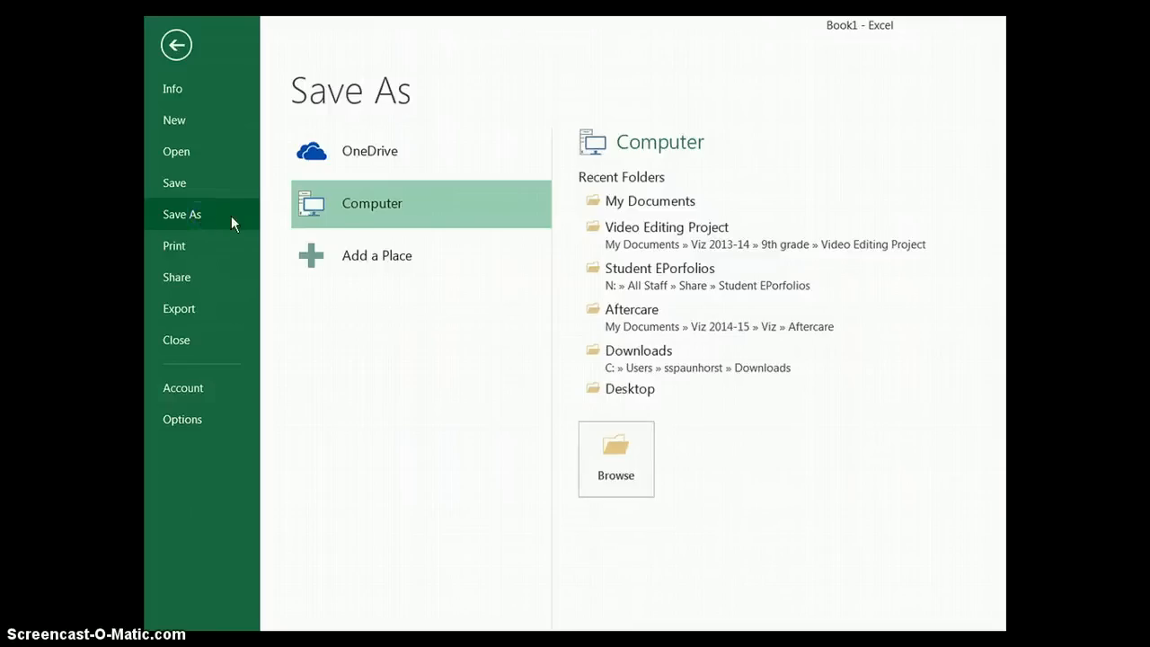
left_click(665, 203)
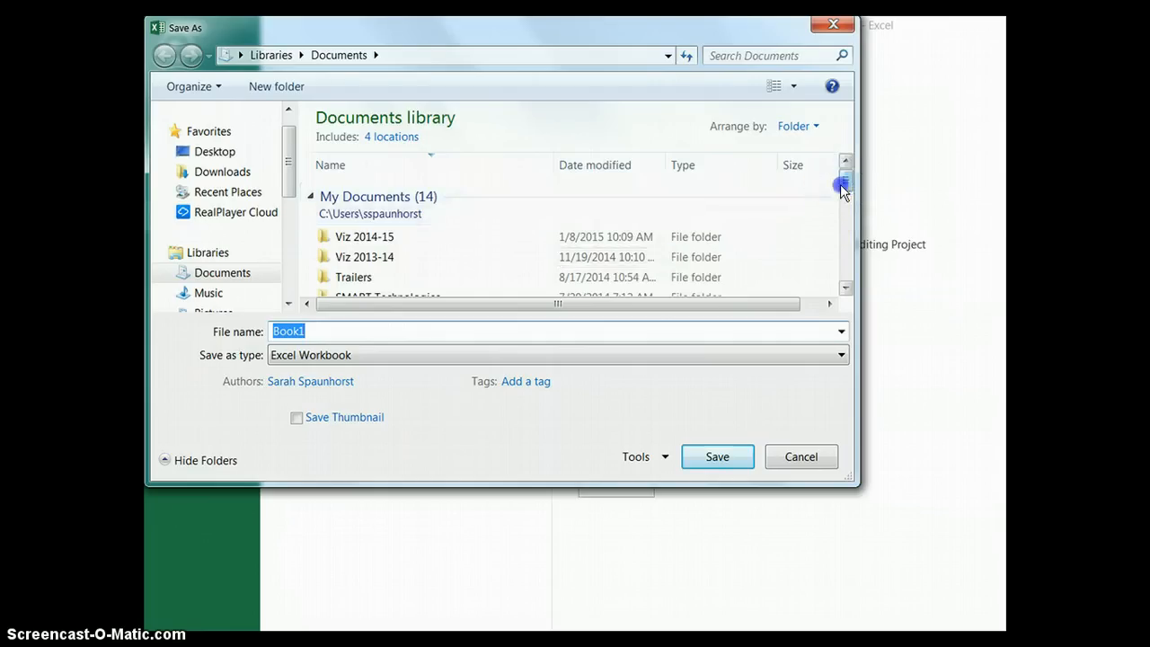
left_click_drag(842, 185, 841, 182)
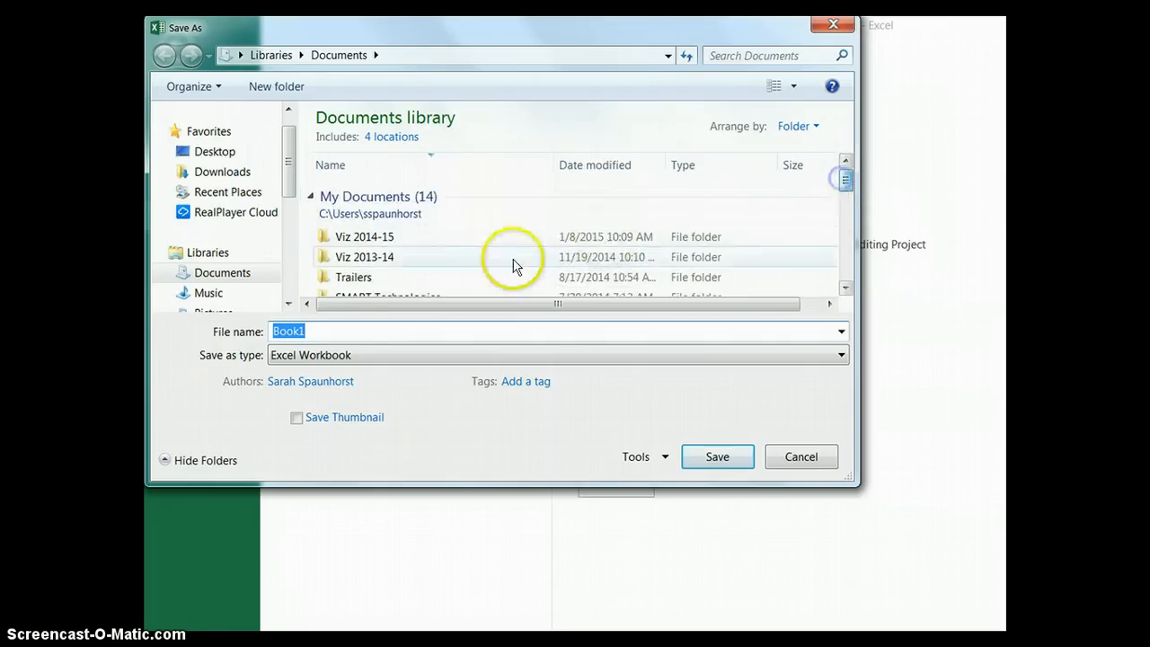
double_click(372, 236)
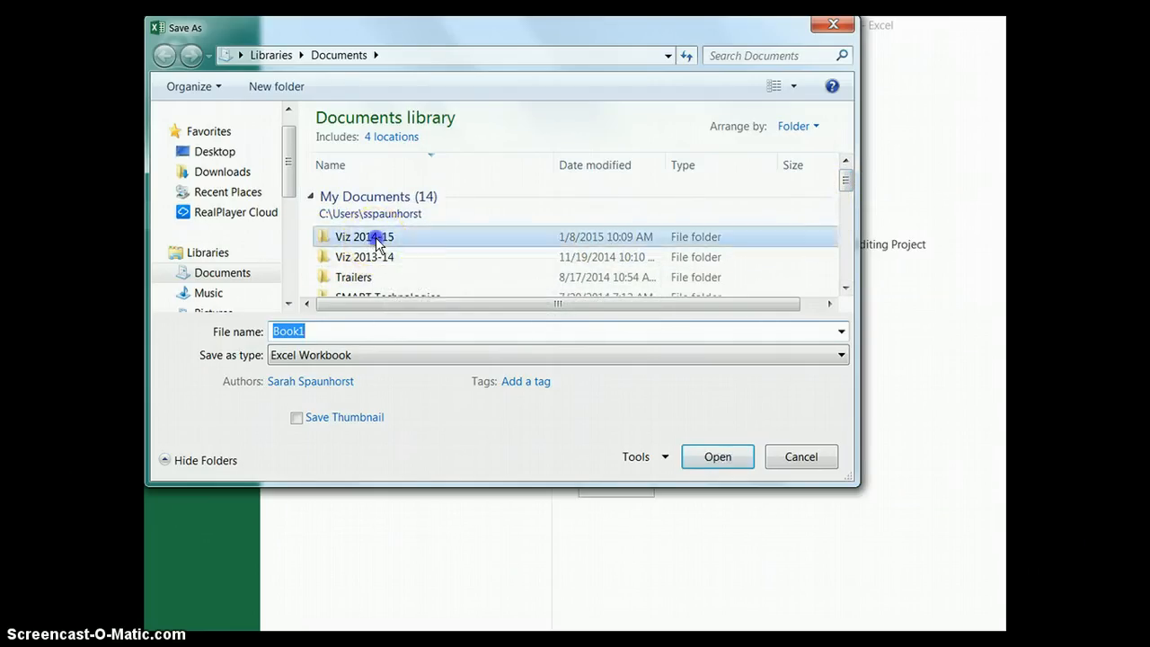
double_click(369, 233)
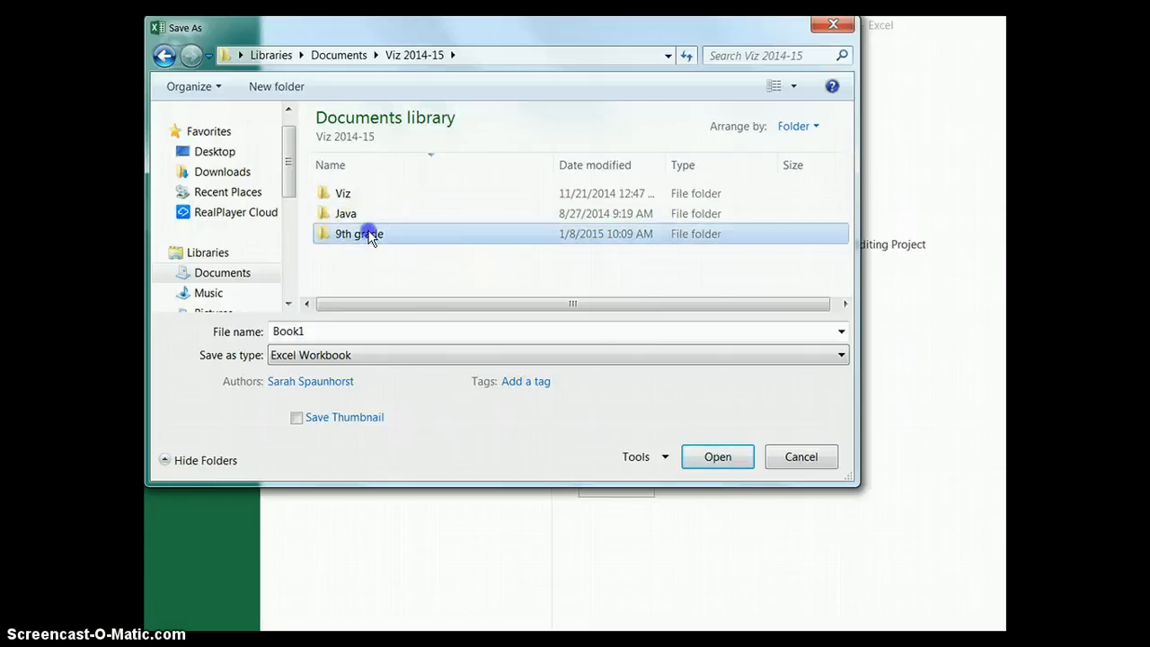
left_click(356, 258)
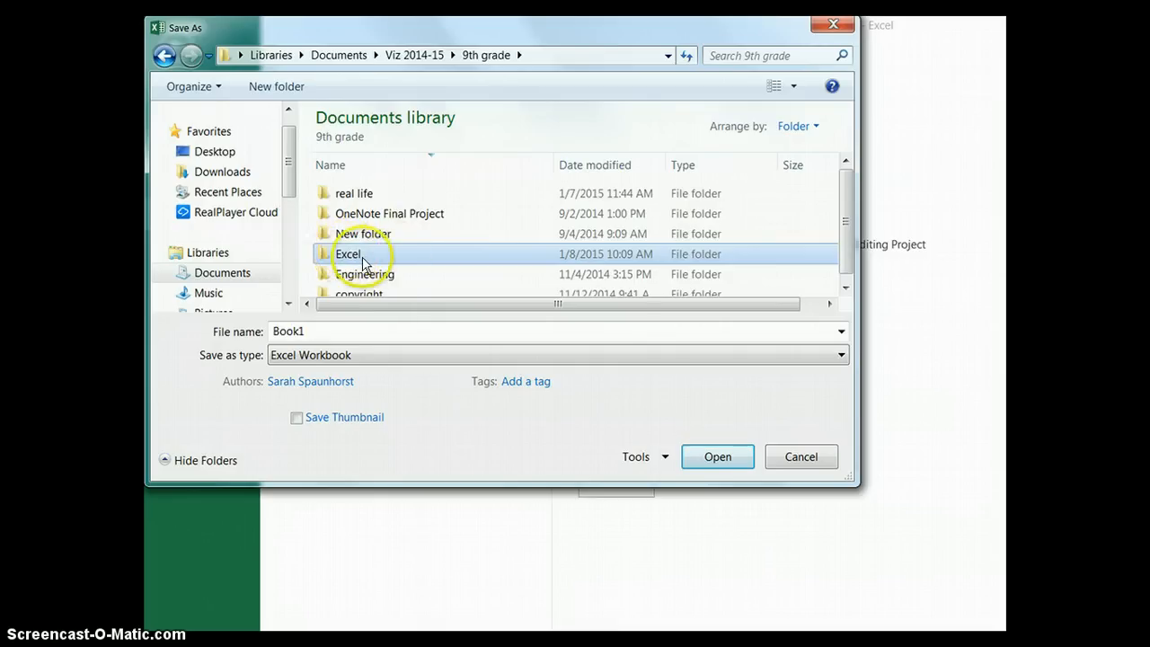
left_click(355, 258)
double_click(356, 258)
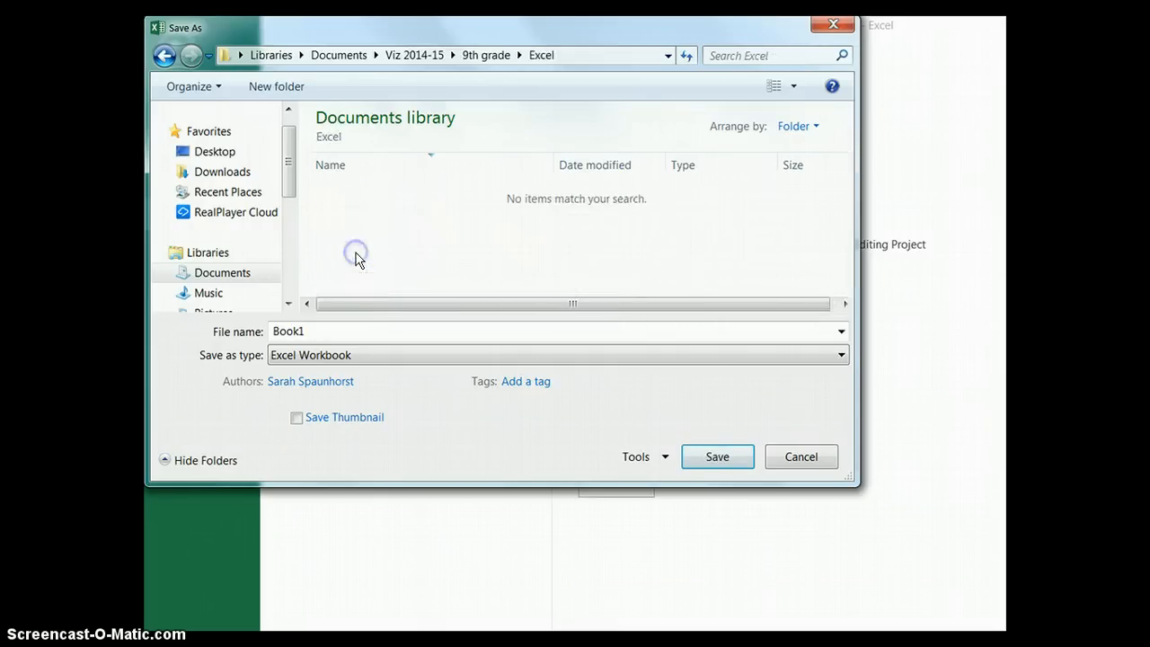
Create a new folder named Chapter 1 inside the Excel folder.
left_click(282, 89)
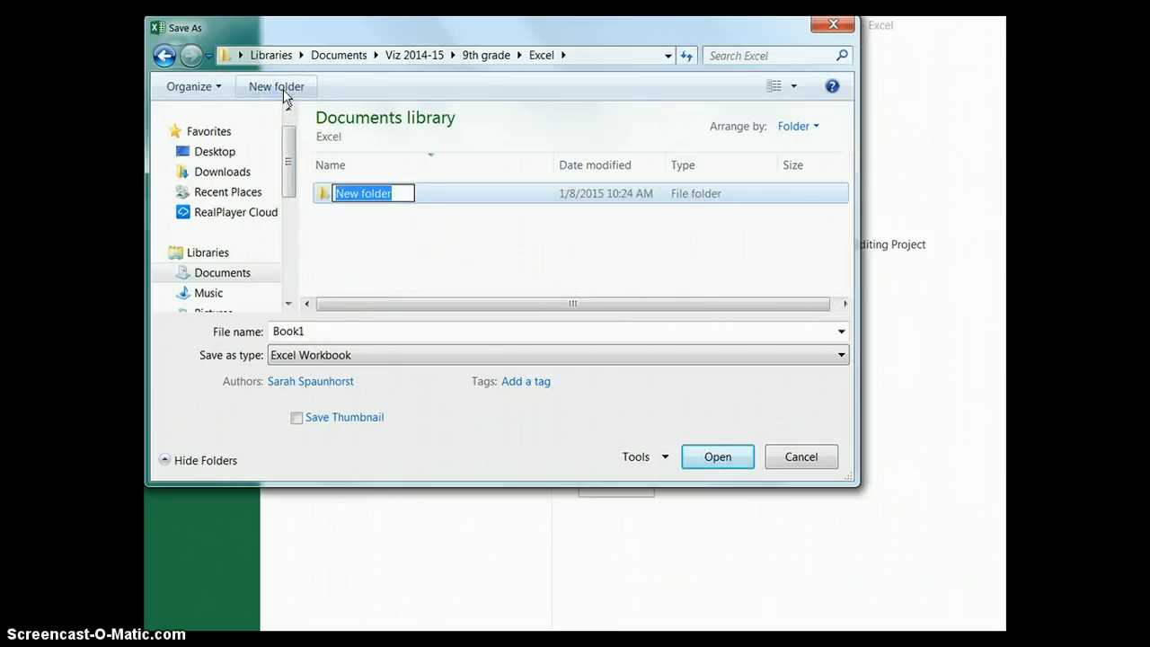
type("Chapter 1")
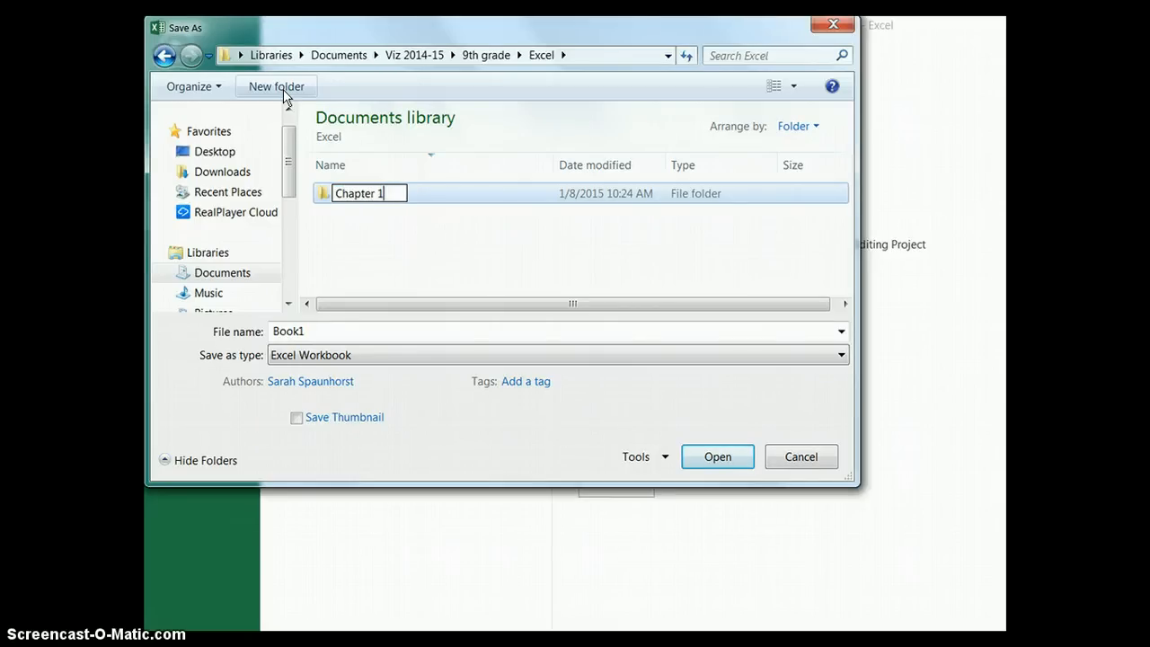
key("Return")
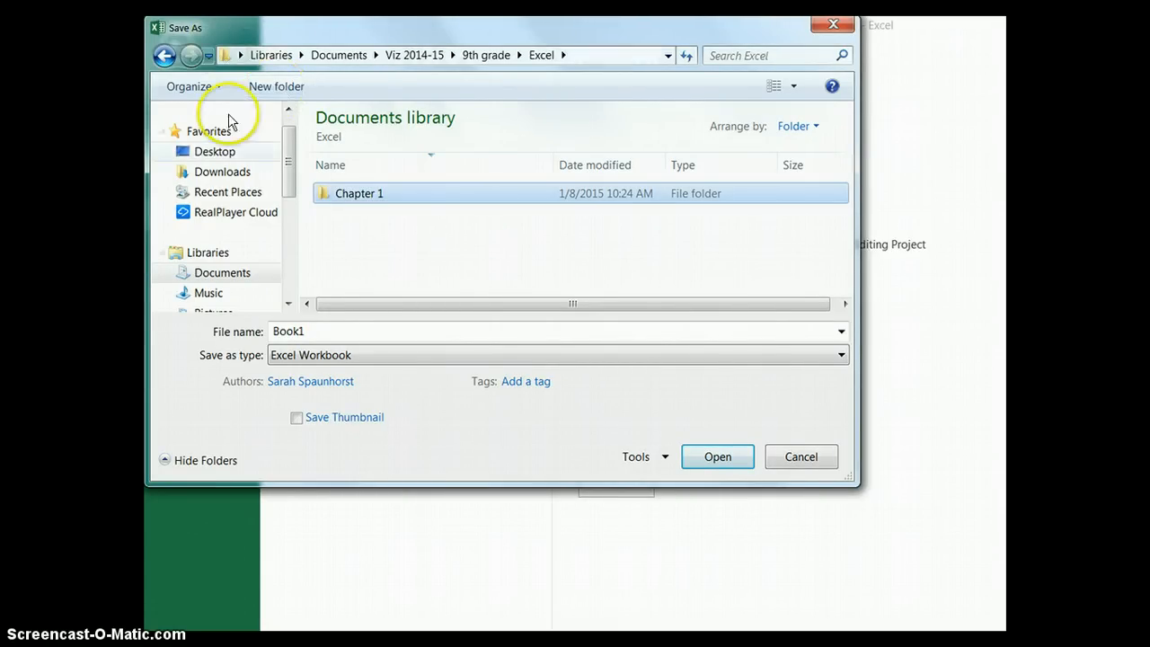
Save the workbook in the Chapter 1 folder, named with the author's surname and title followed by _1A_Quarterly_Sales.
double_click(387, 192)
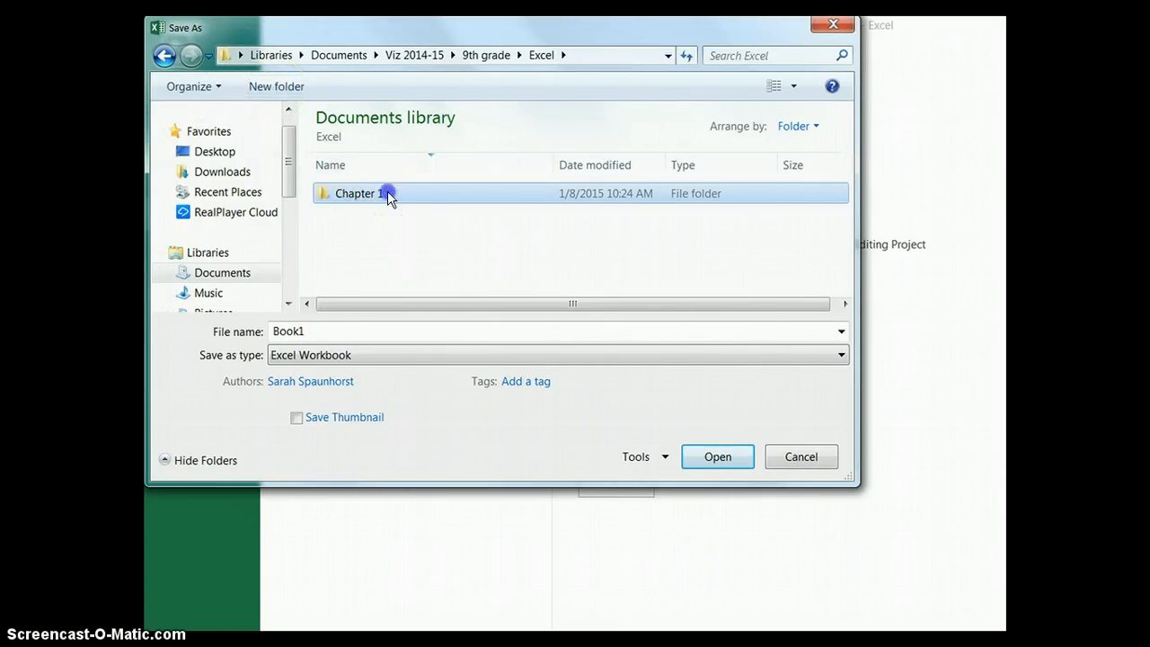
double_click(344, 333)
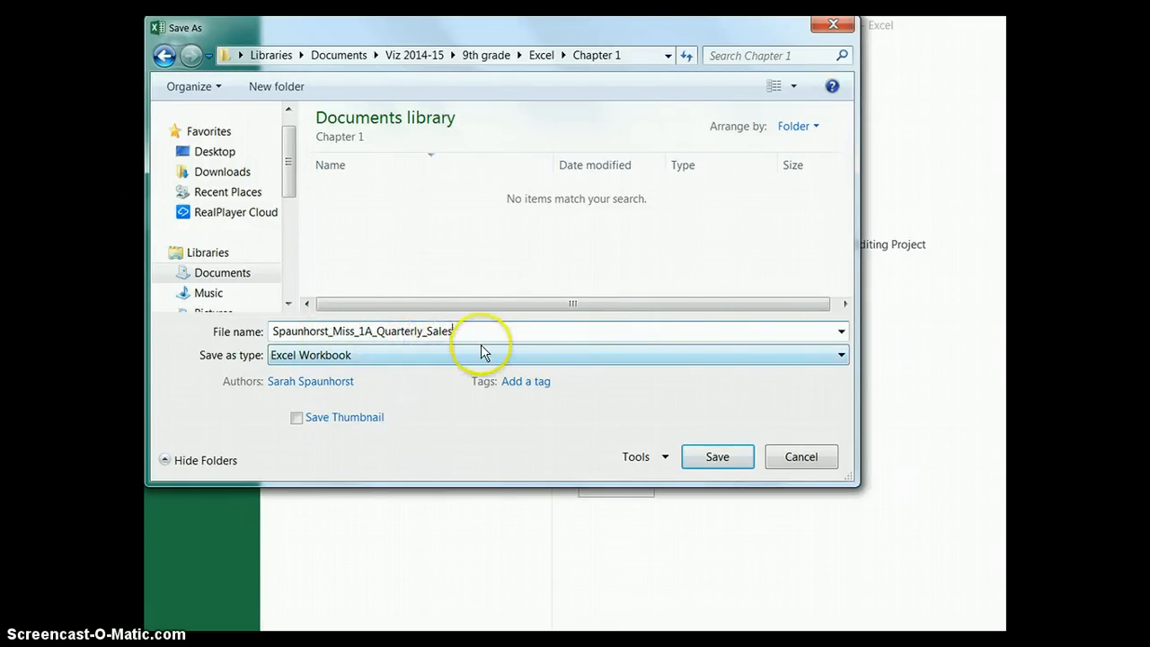
left_click(718, 457)
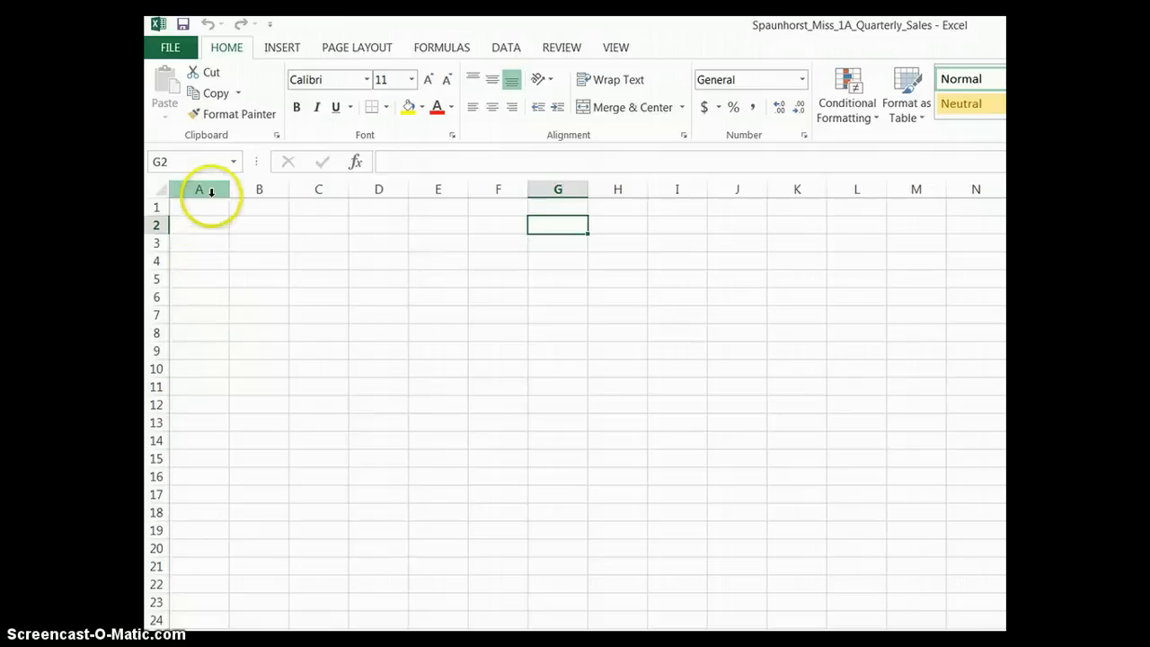
Highlight whole columns one at a time: A, B, D, G, K, F and M.
left_click(201, 188)
left_click(259, 188)
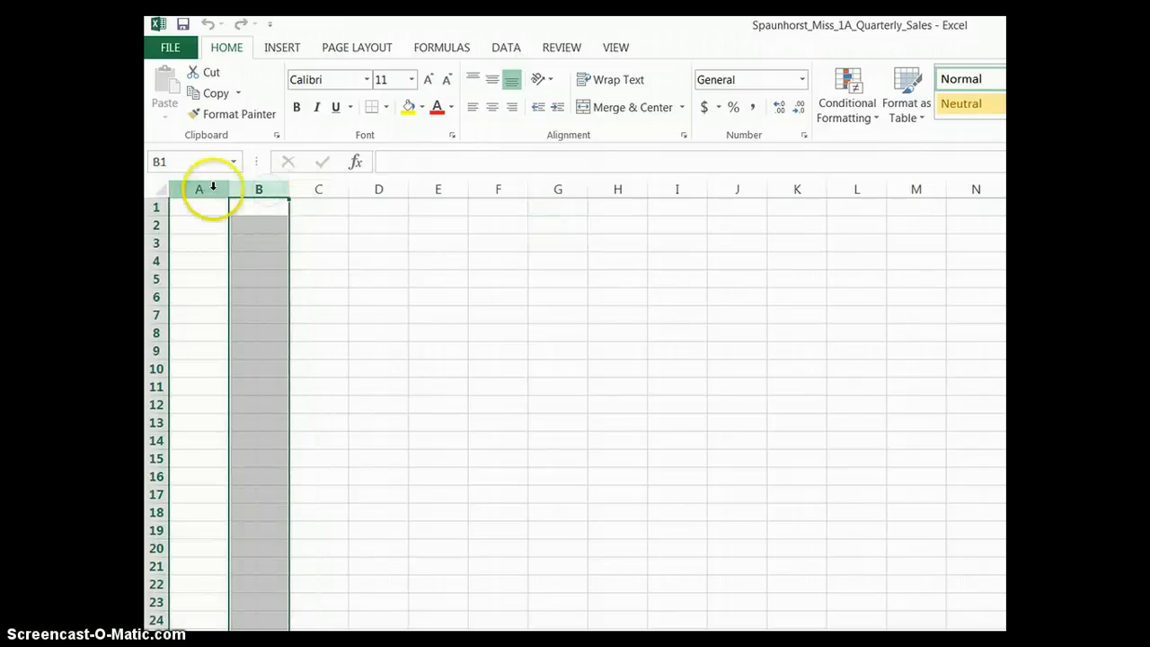
left_click(369, 189)
left_click(542, 189)
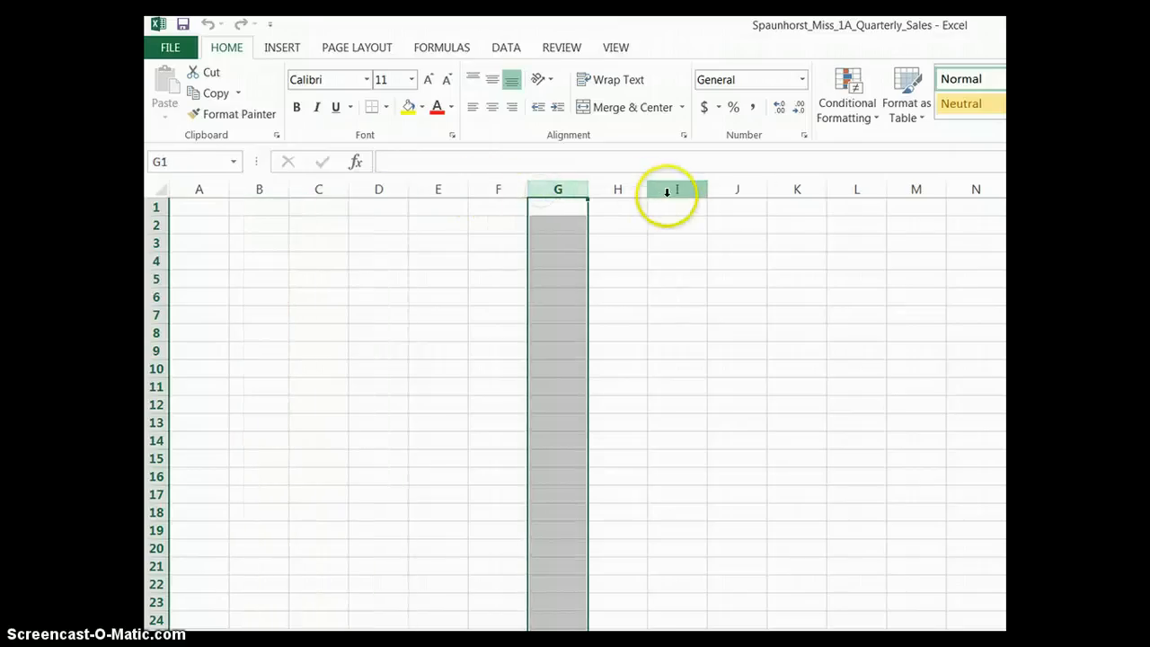
left_click(796, 189)
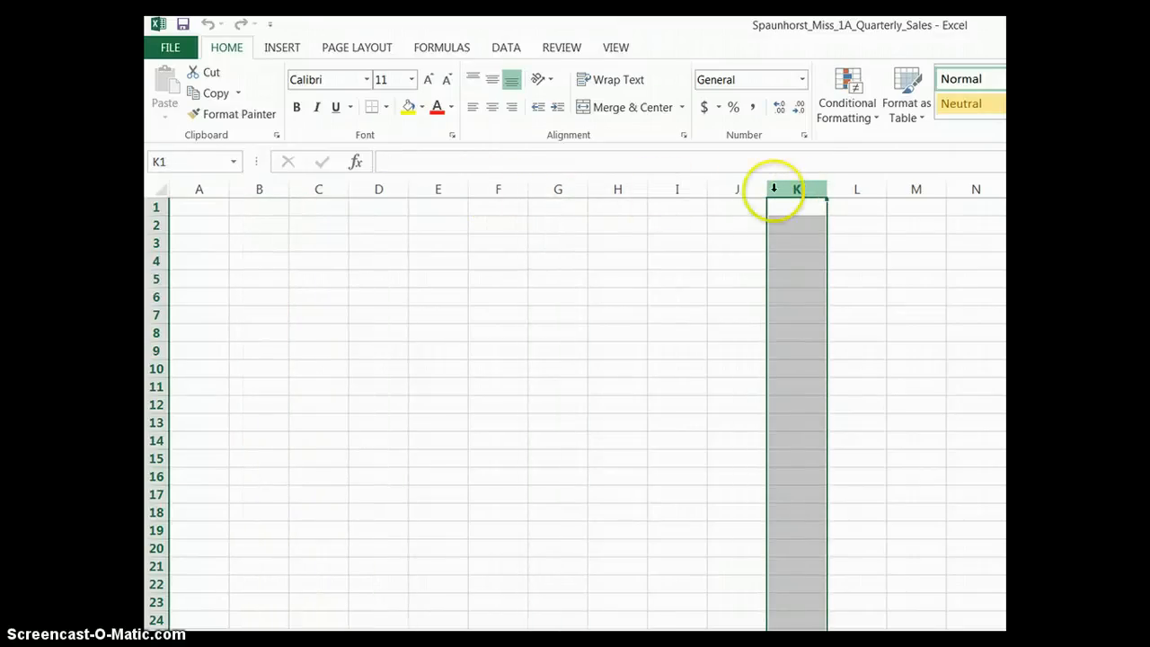
left_click(494, 188)
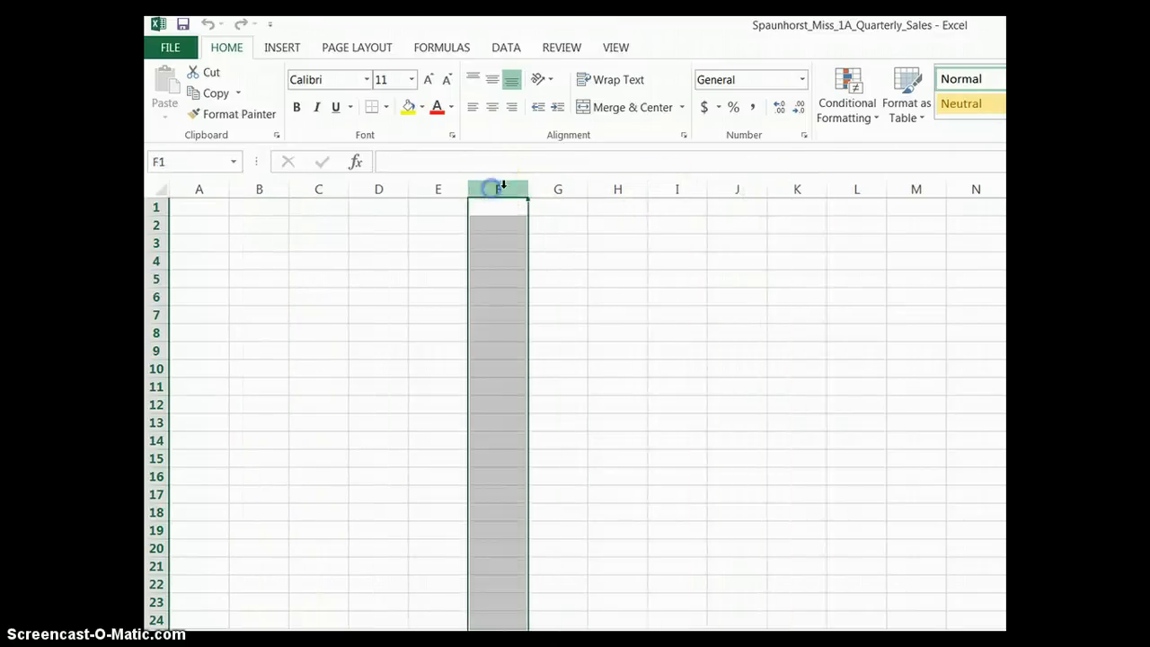
left_click(913, 185)
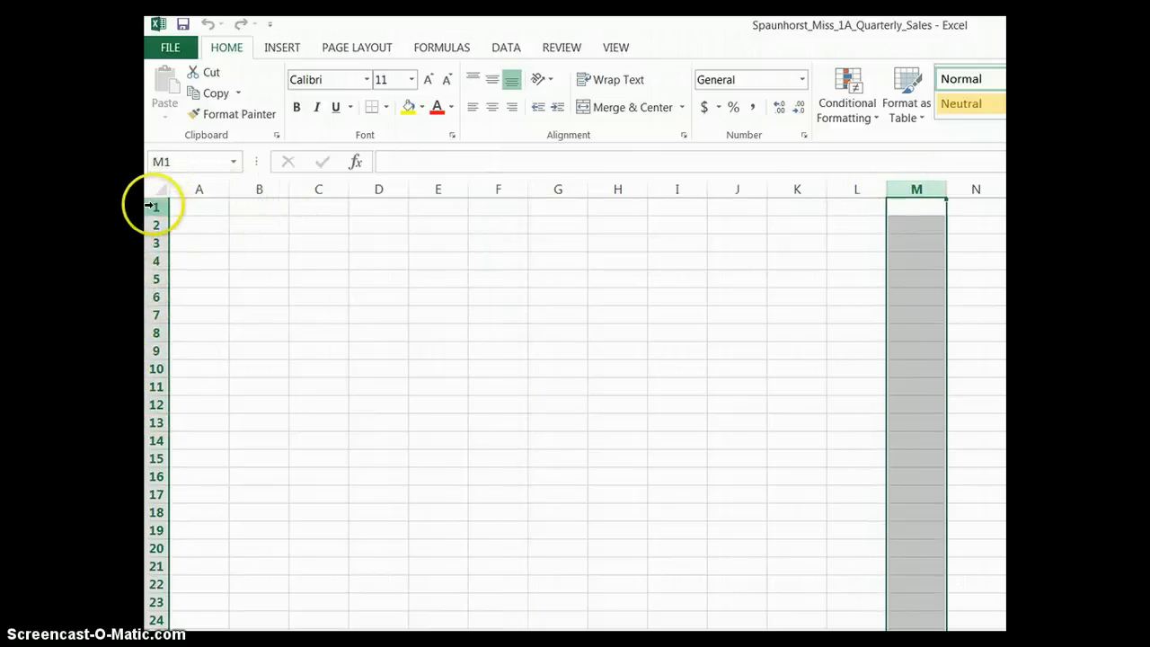
Highlight rows 9 and 12 in turn, and select the individual cells D12, H6, I16 and D7.
left_click(155, 351)
left_click(155, 404)
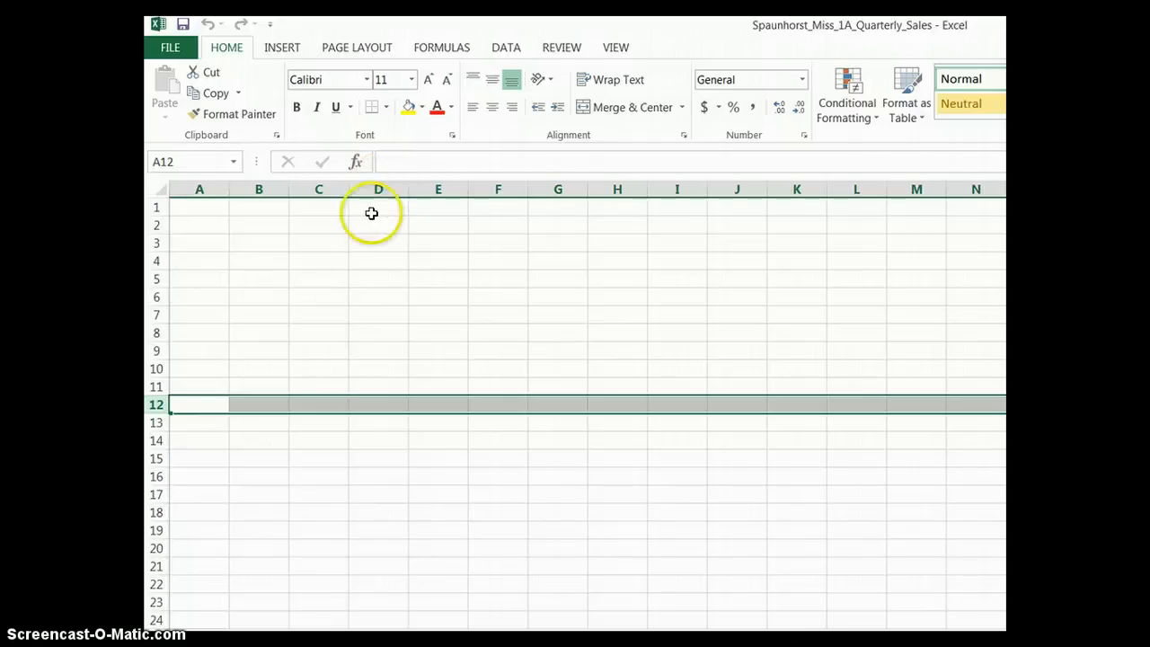
left_click(377, 404)
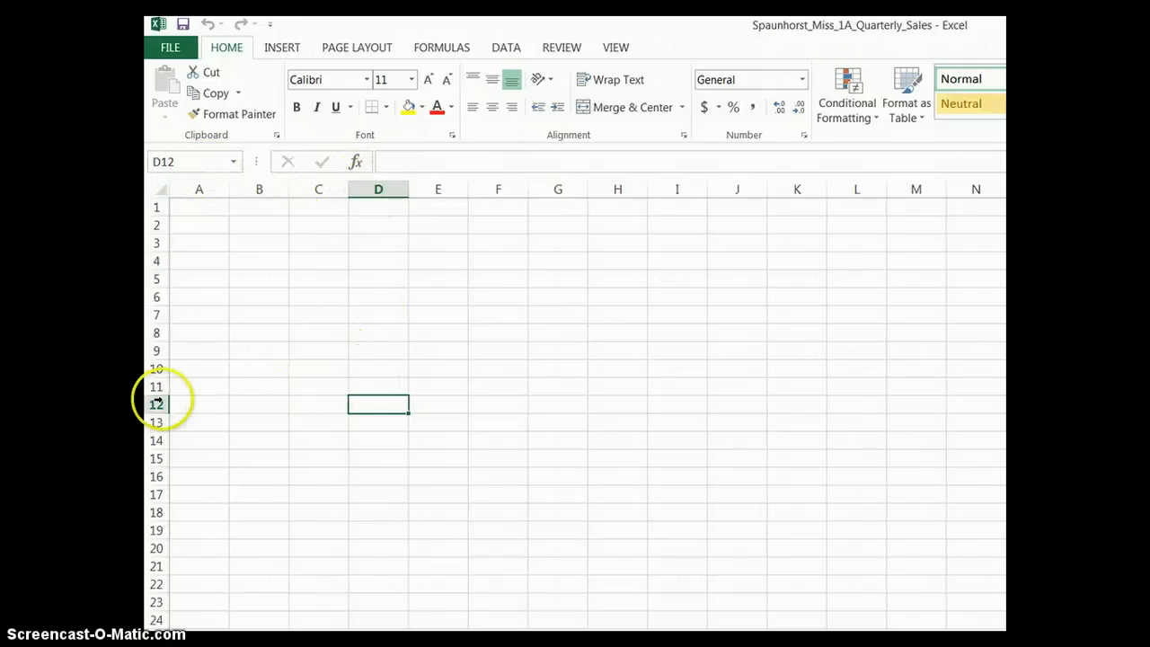
left_click(624, 302)
left_click(675, 483)
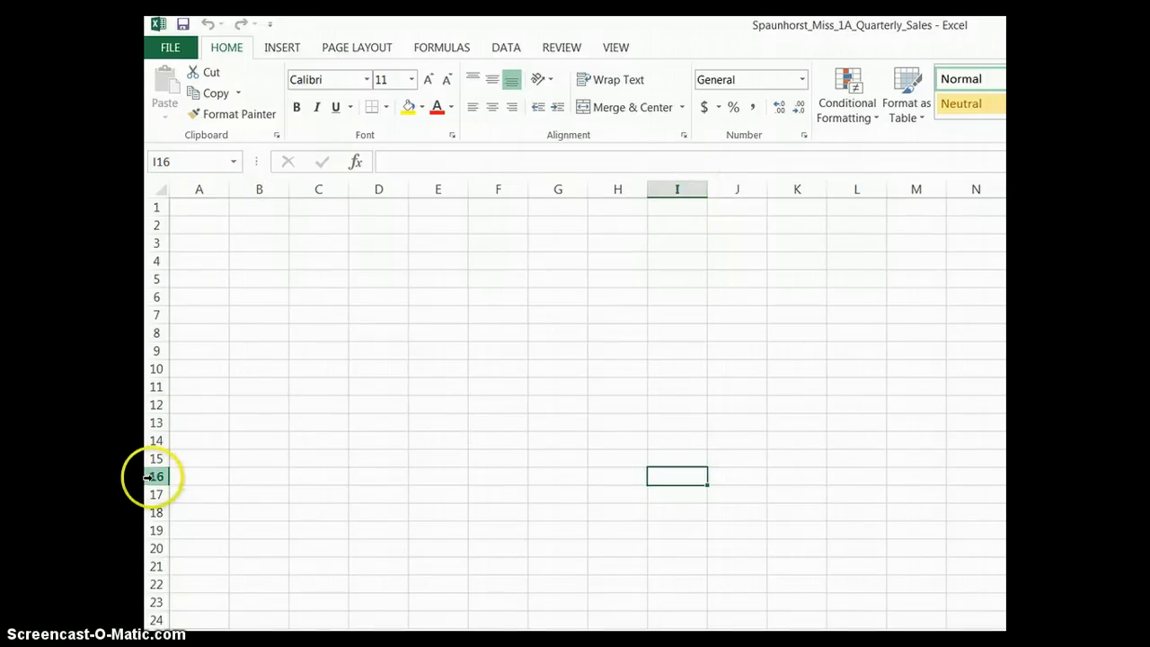
left_click(367, 311)
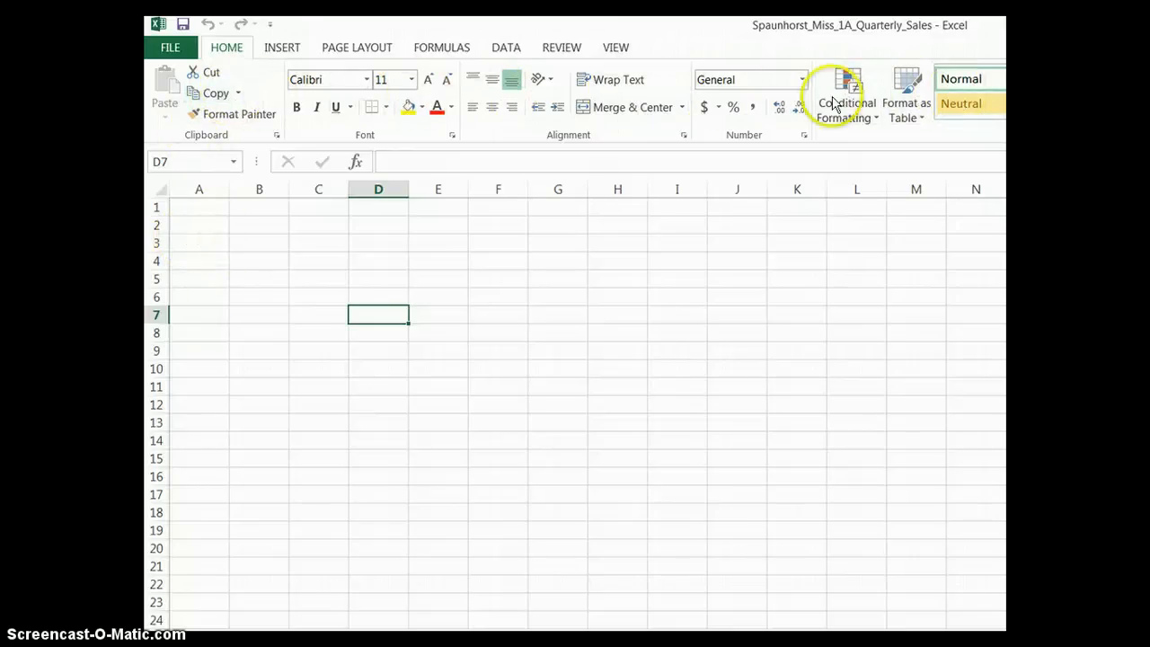
Collapse the ribbon and expand it again.
double_click(225, 47)
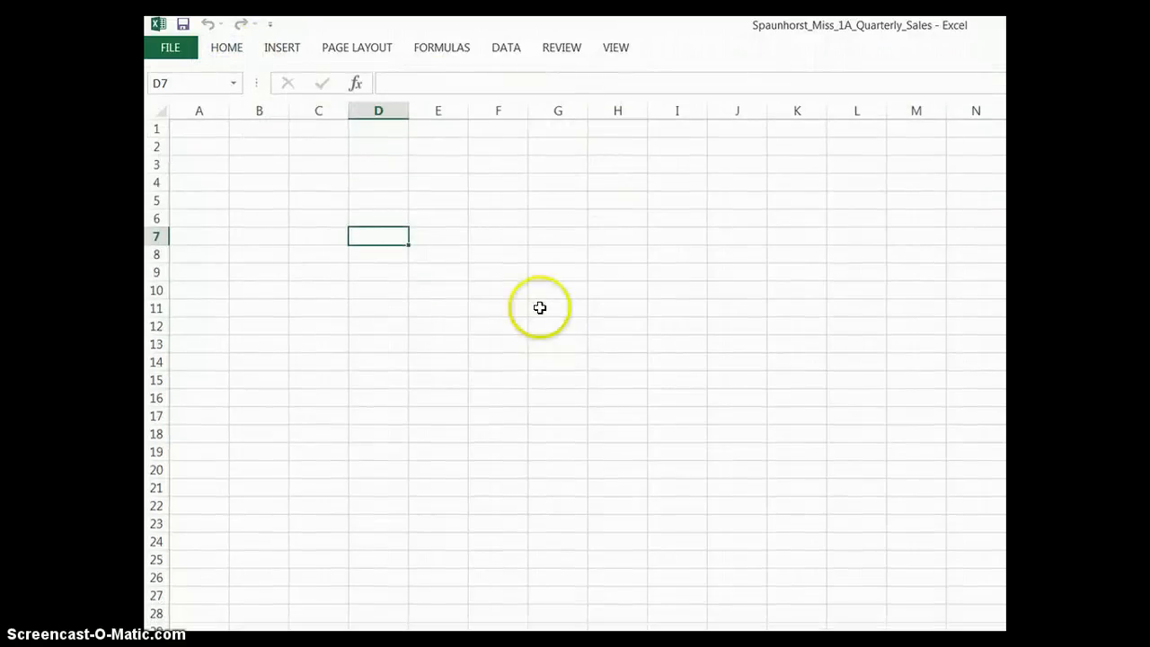
double_click(226, 49)
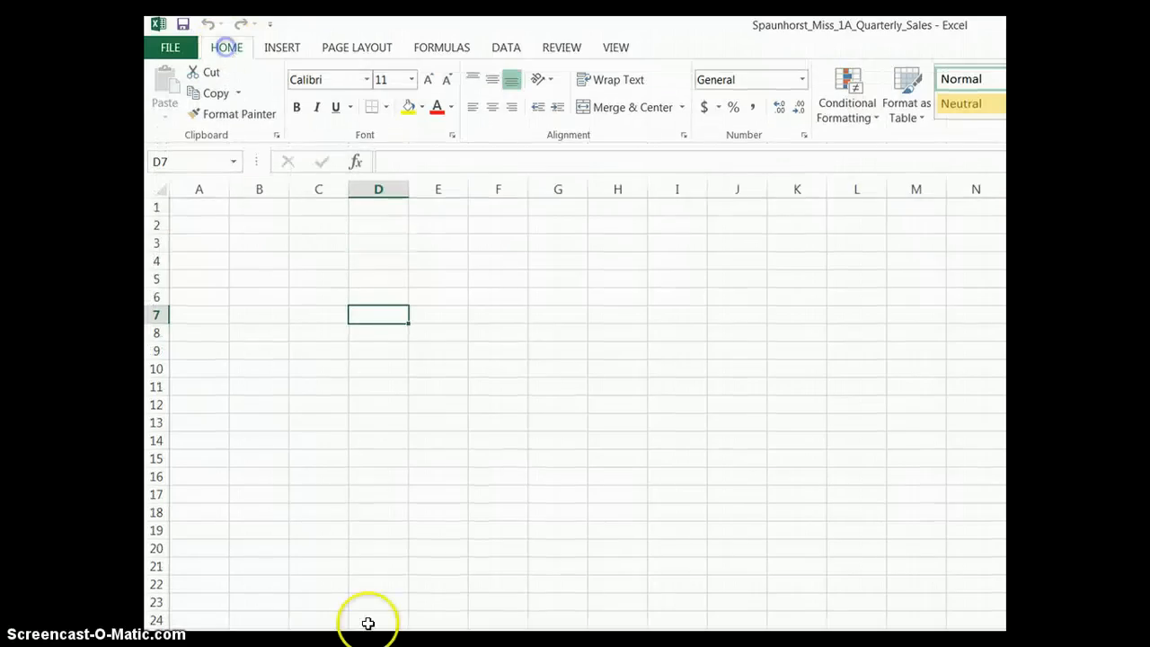
Select cell D12 and return the selection to cell A1.
left_click(160, 188)
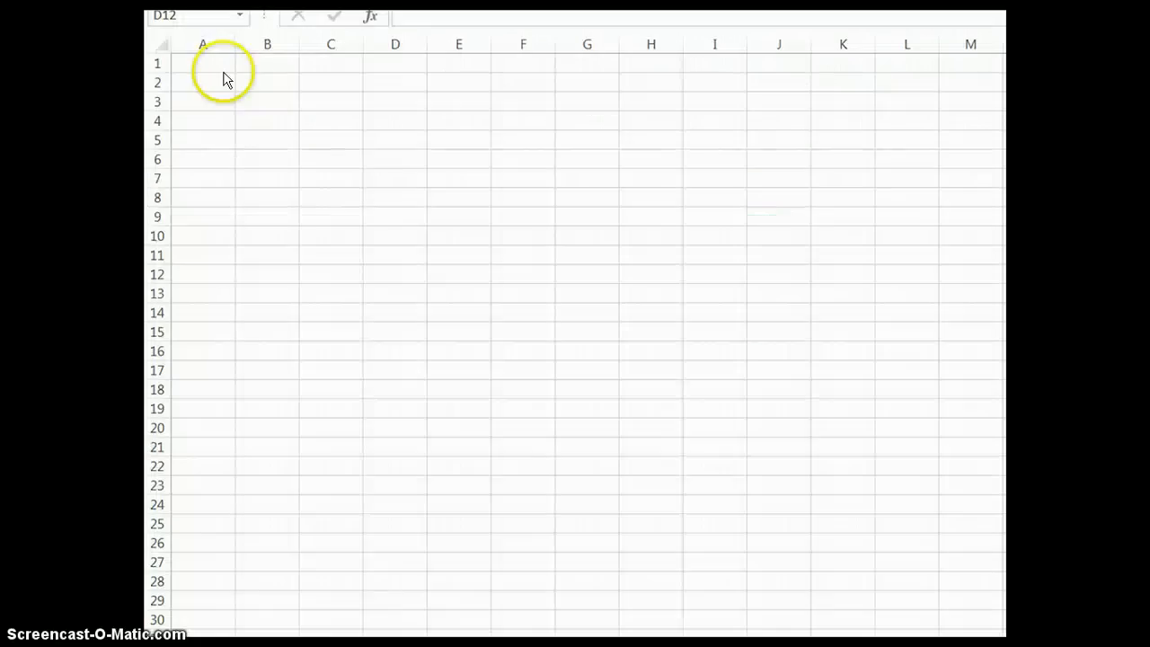
left_click(218, 65)
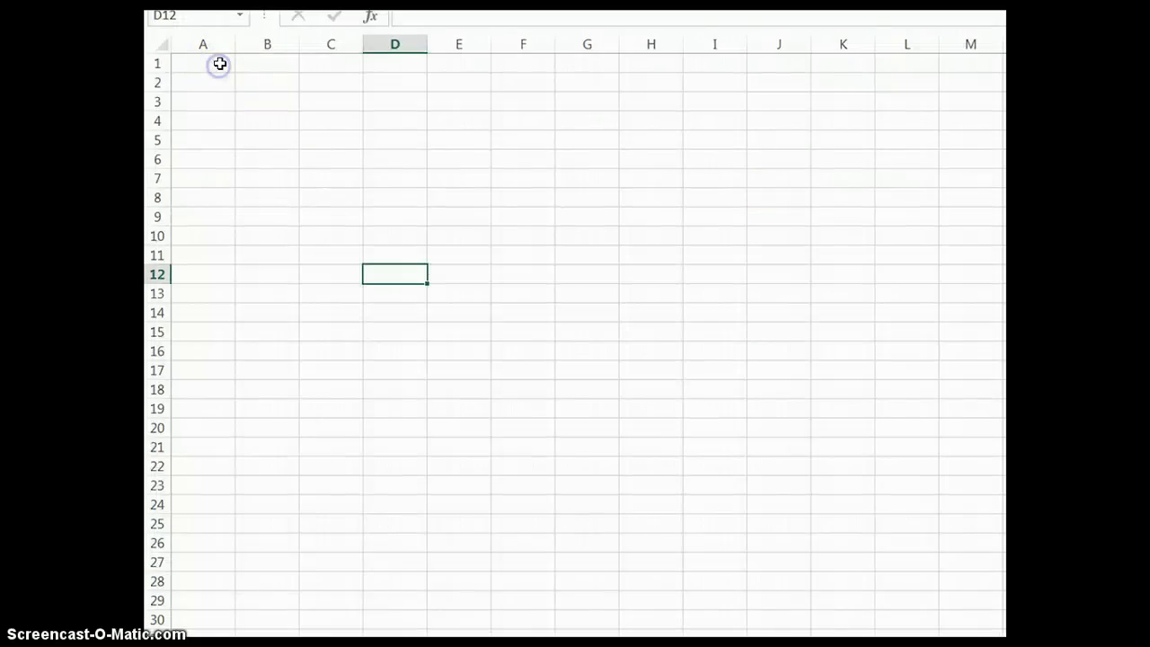
left_click(398, 276)
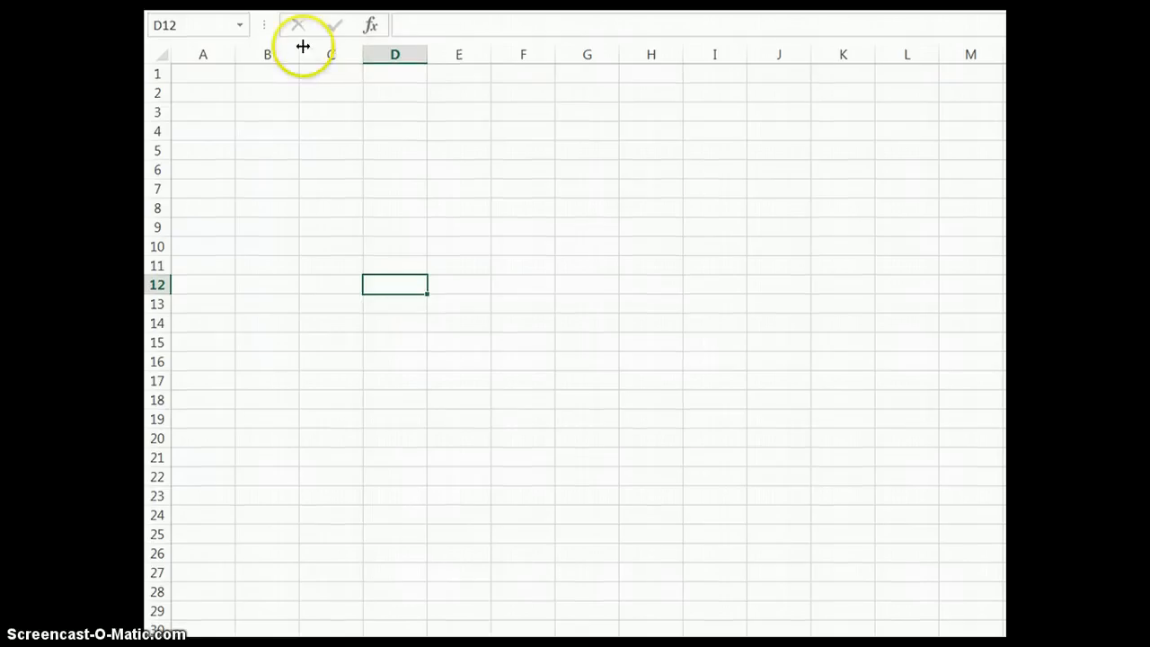
left_click(199, 76)
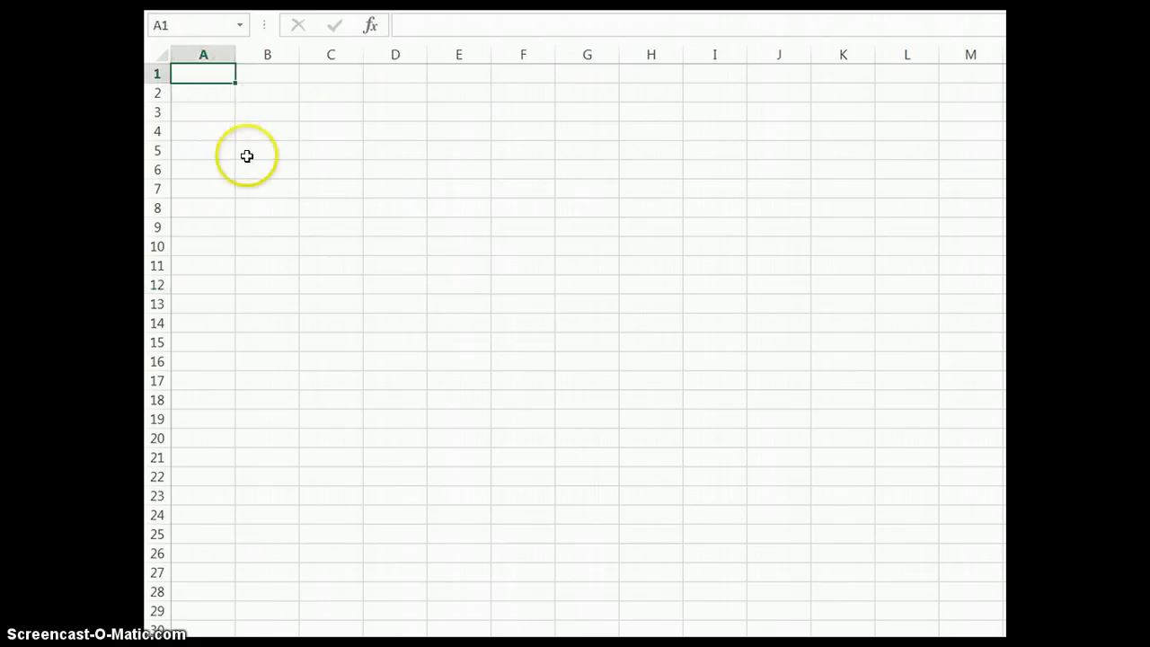
Select cell I19 and jump back to cell A1 by its cell reference.
left_click(746, 418)
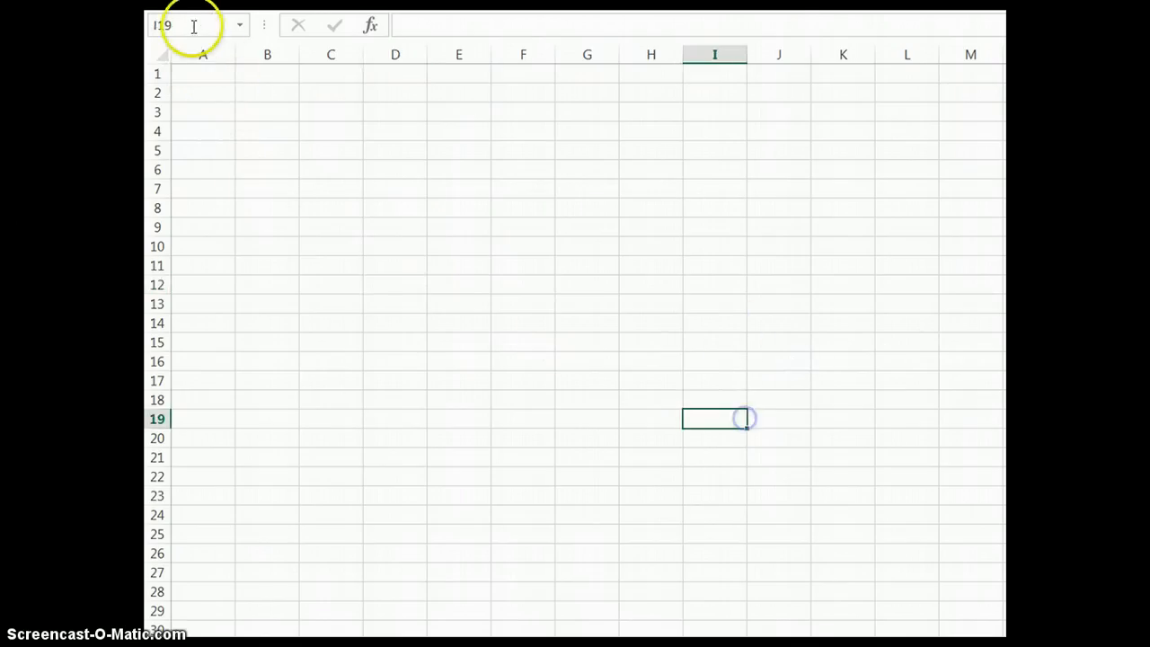
left_click(220, 25)
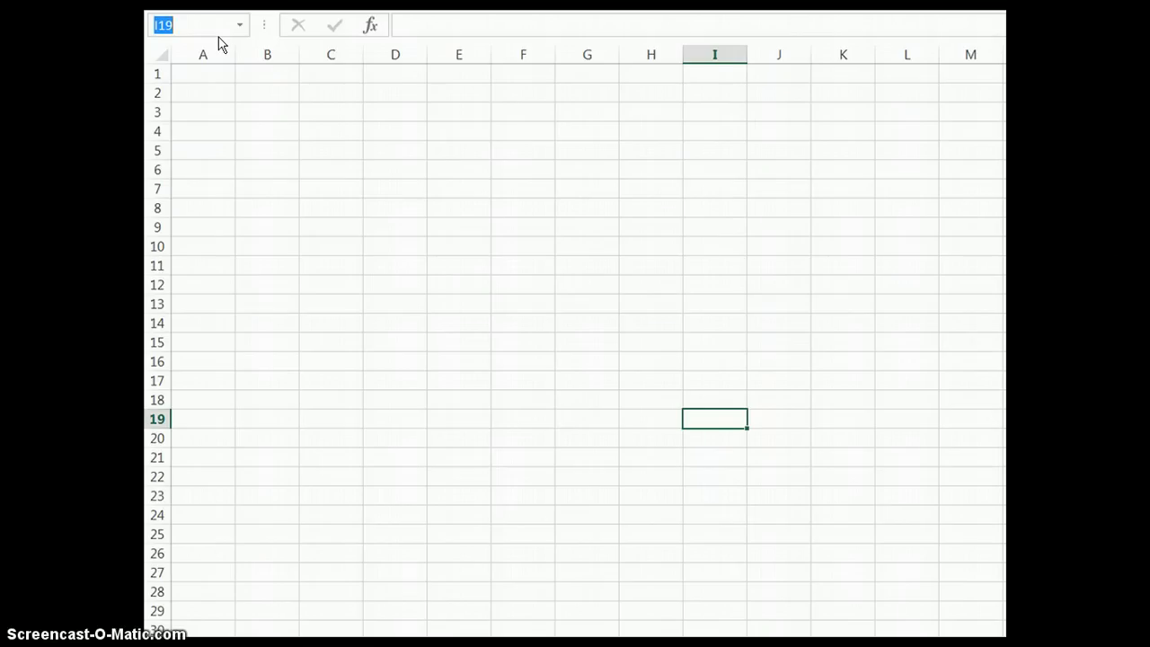
type("a1")
key("Return")
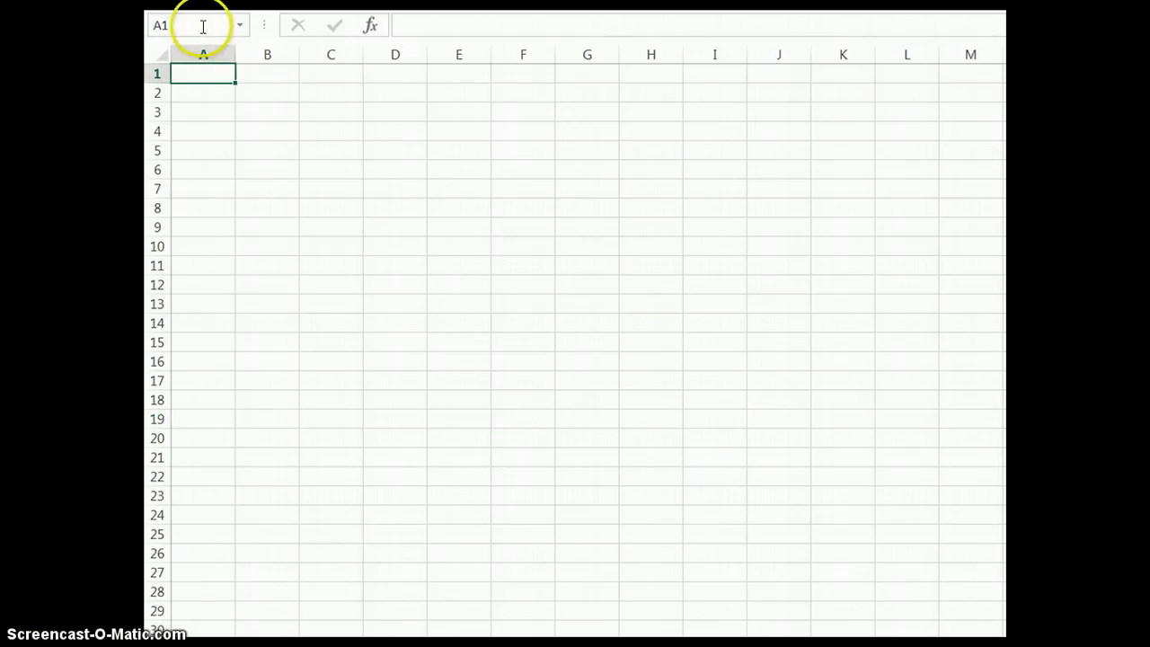
Explore the far rows and columns of the sheet, selecting cells L25 and AT255, and return to cell A1.
left_click(894, 538)
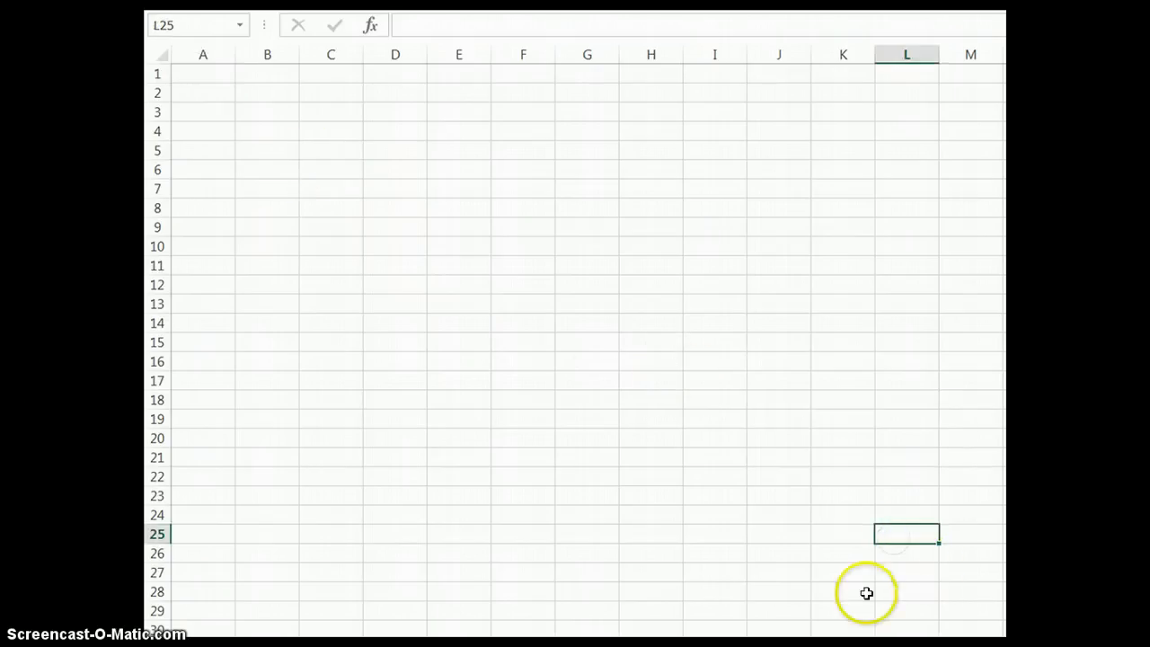
scroll(837, 548, "down", 1)
scroll(831, 534, "down", 8)
scroll(831, 534, "down", 20)
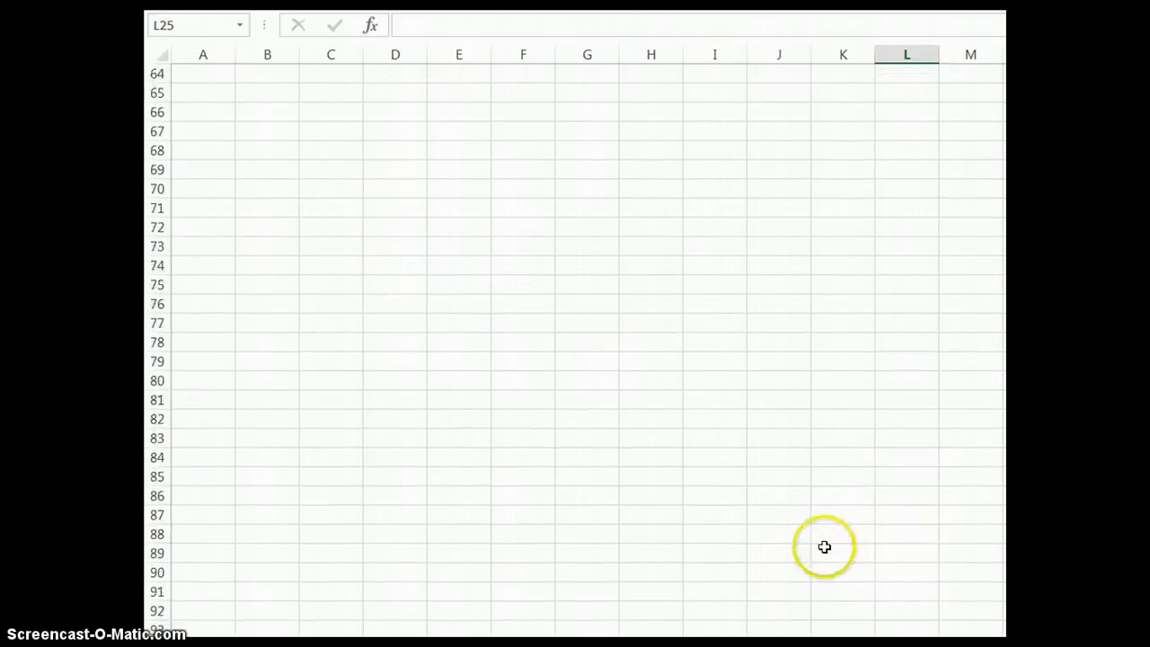
scroll(926, 472, "down", 17)
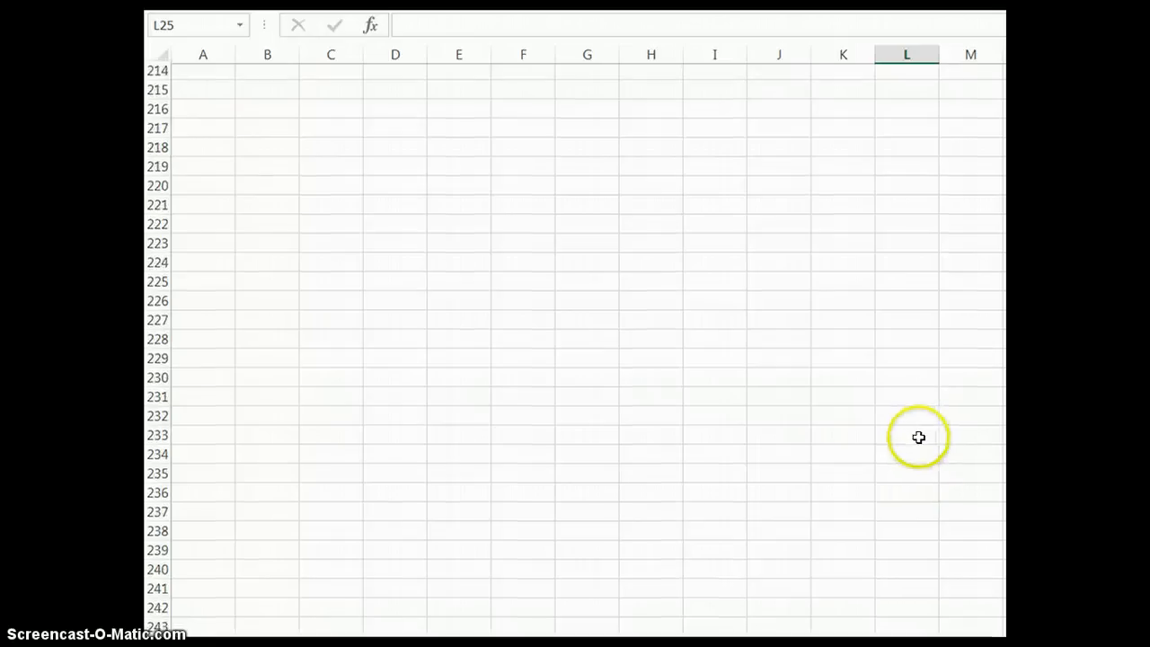
scroll(575, 341, "right", 6)
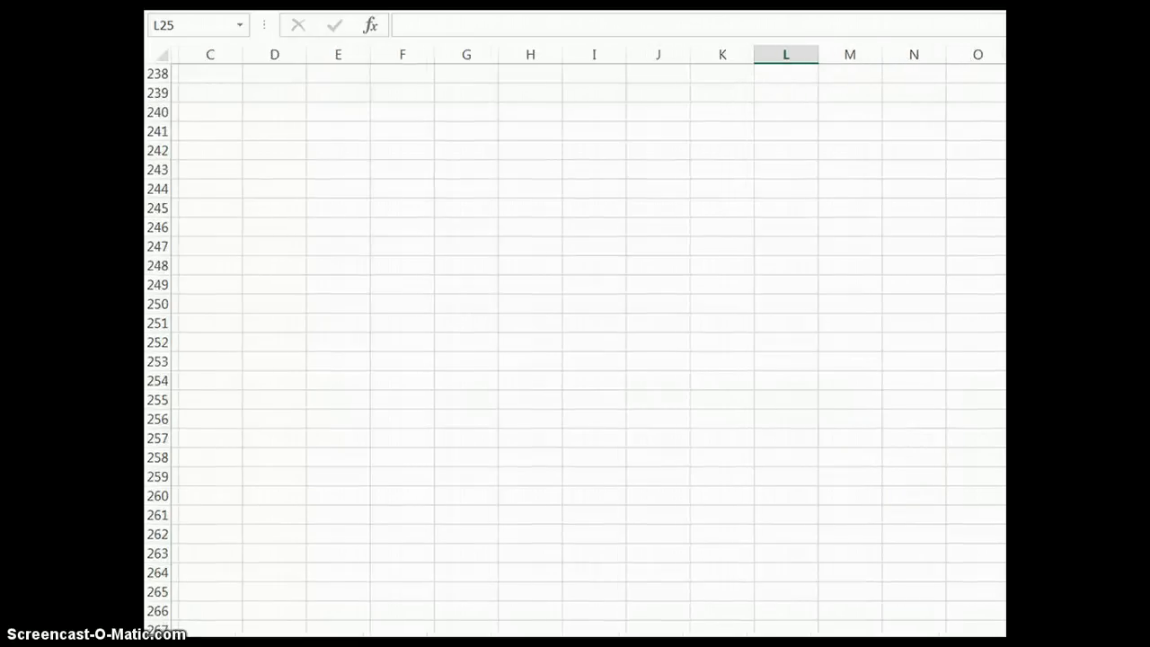
scroll(712, 328, "right", 12)
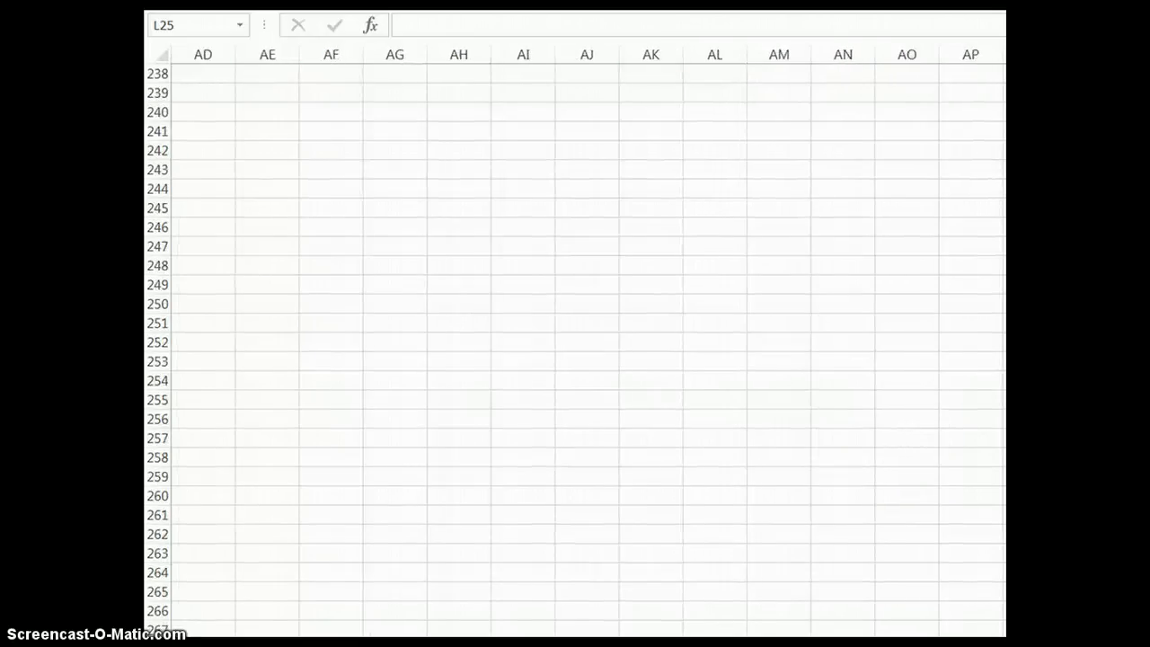
left_click(711, 401)
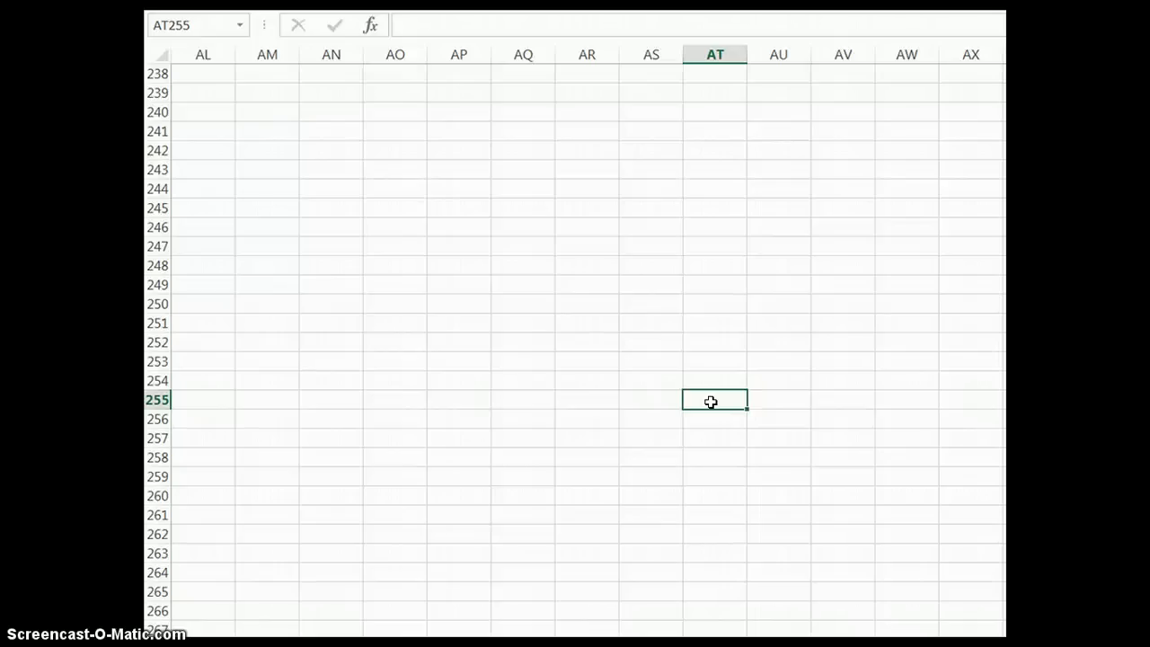
key("ctrl+Home")
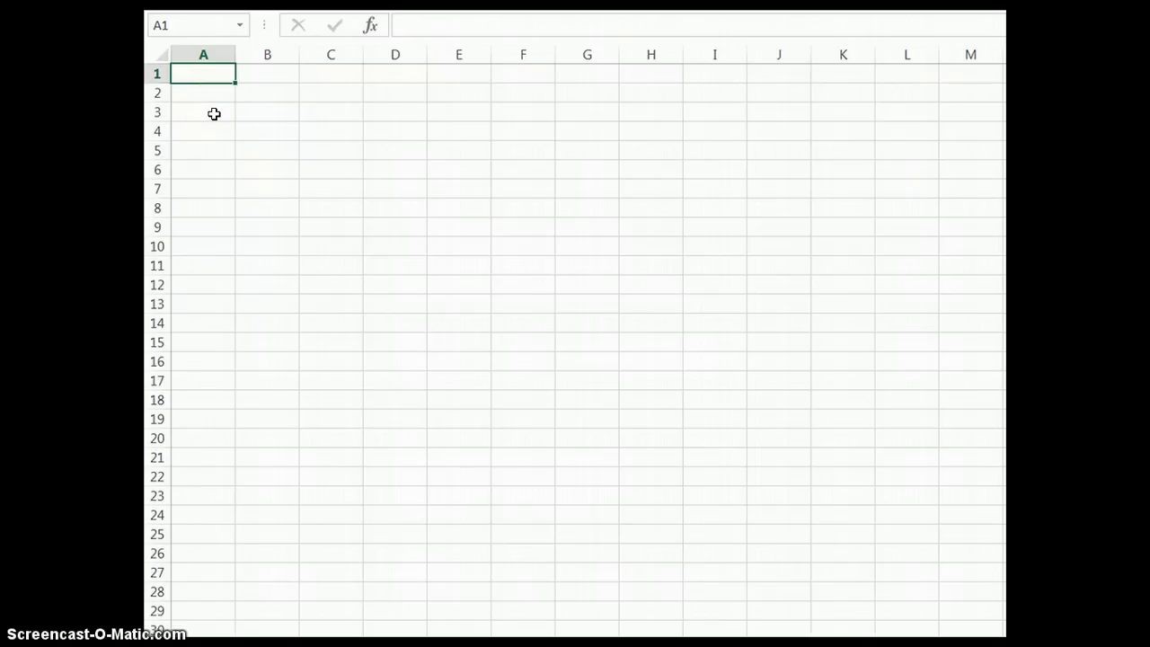
Enter the title "Pro Fit Marietta" in cell A1 and the subtitle "Second Qiuarter Cardio Sales" in cell A2.
type("Pro Fit Mar")
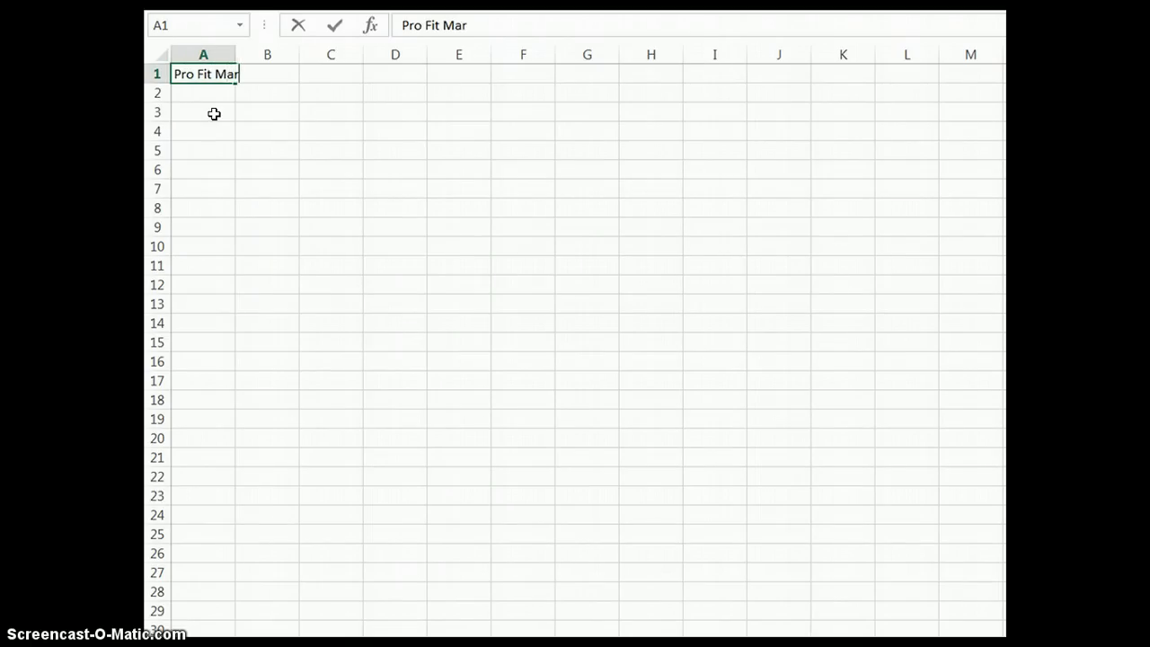
type("ietta")
key("Return")
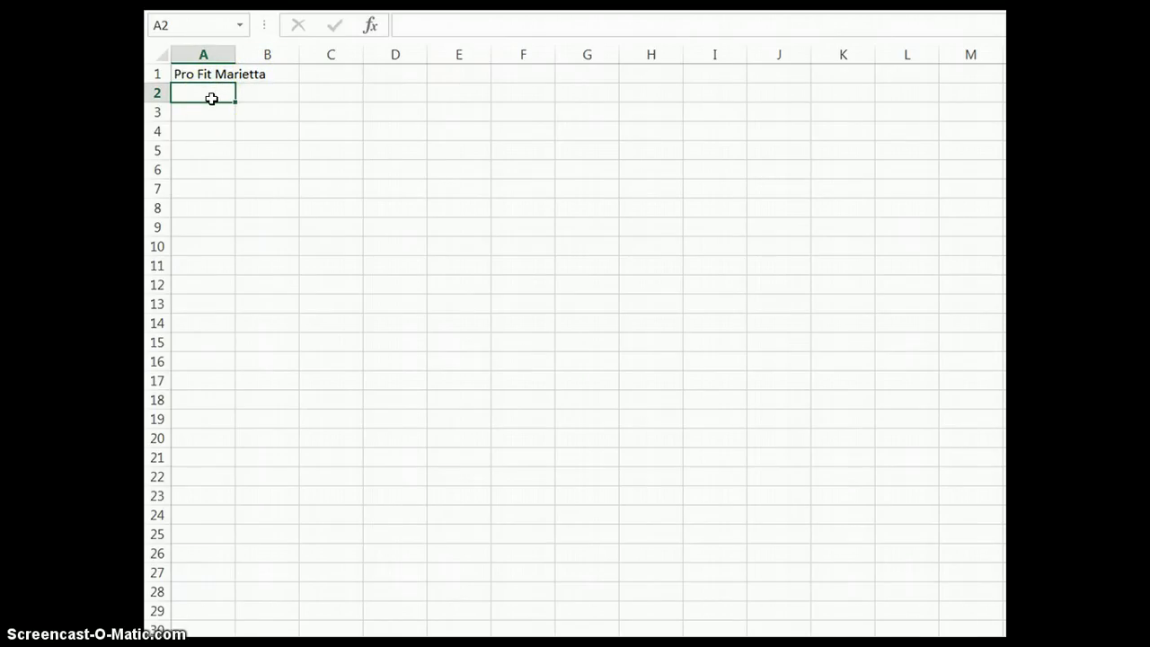
type("Second Qiuar")
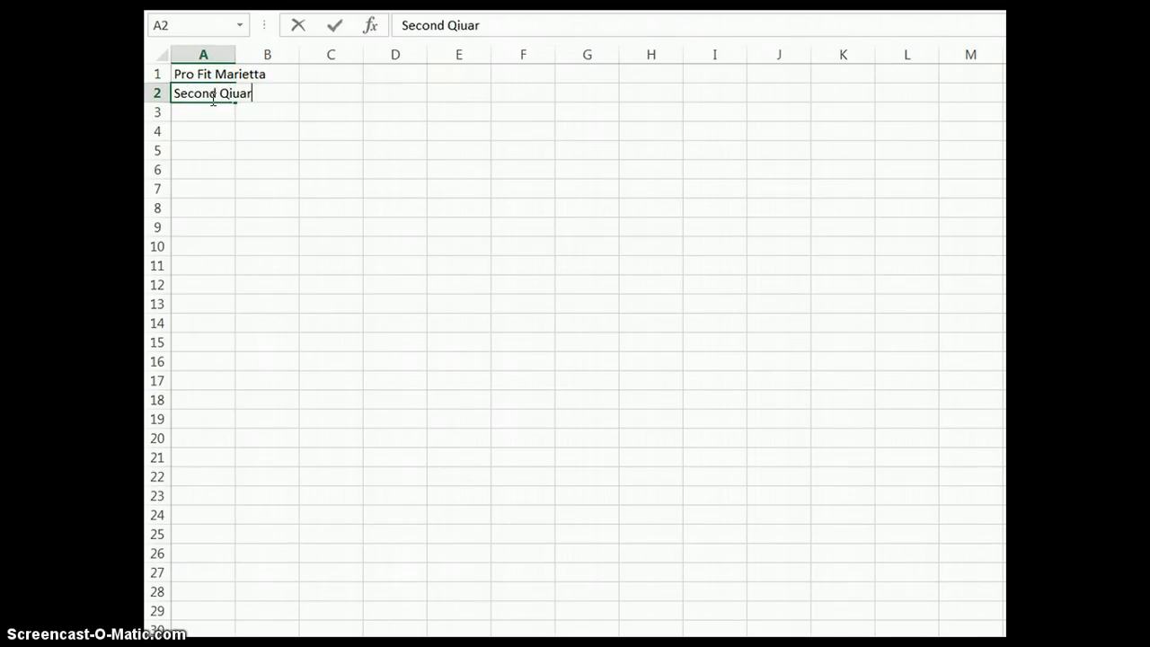
type("ter Cardio Sa")
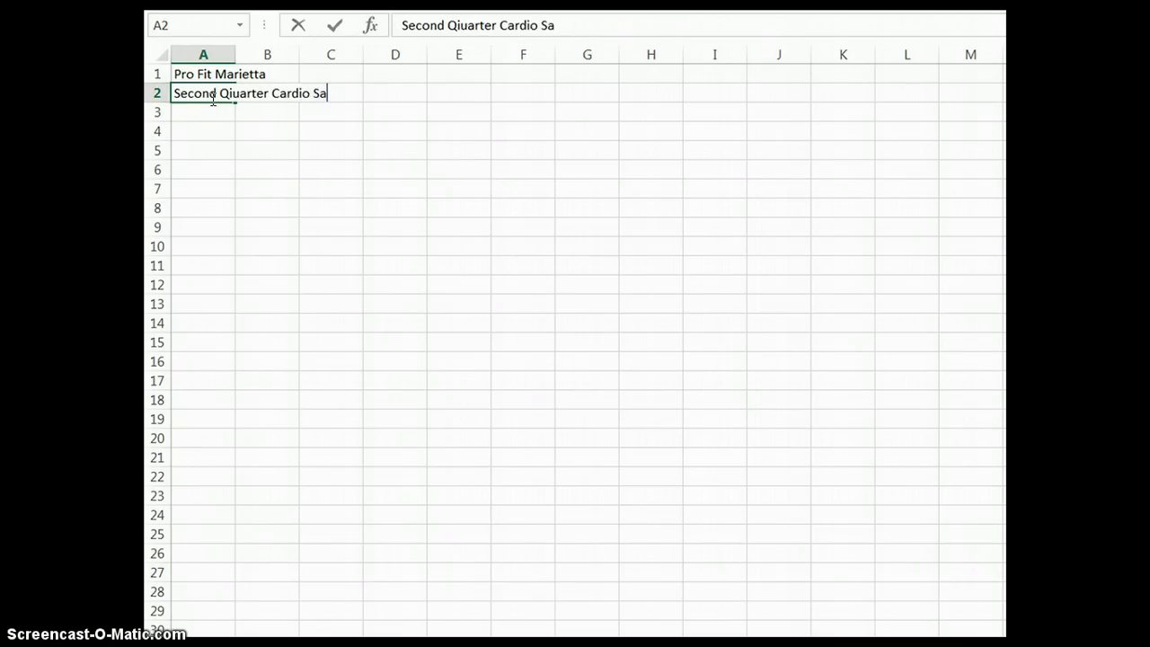
type("les")
key("Return")
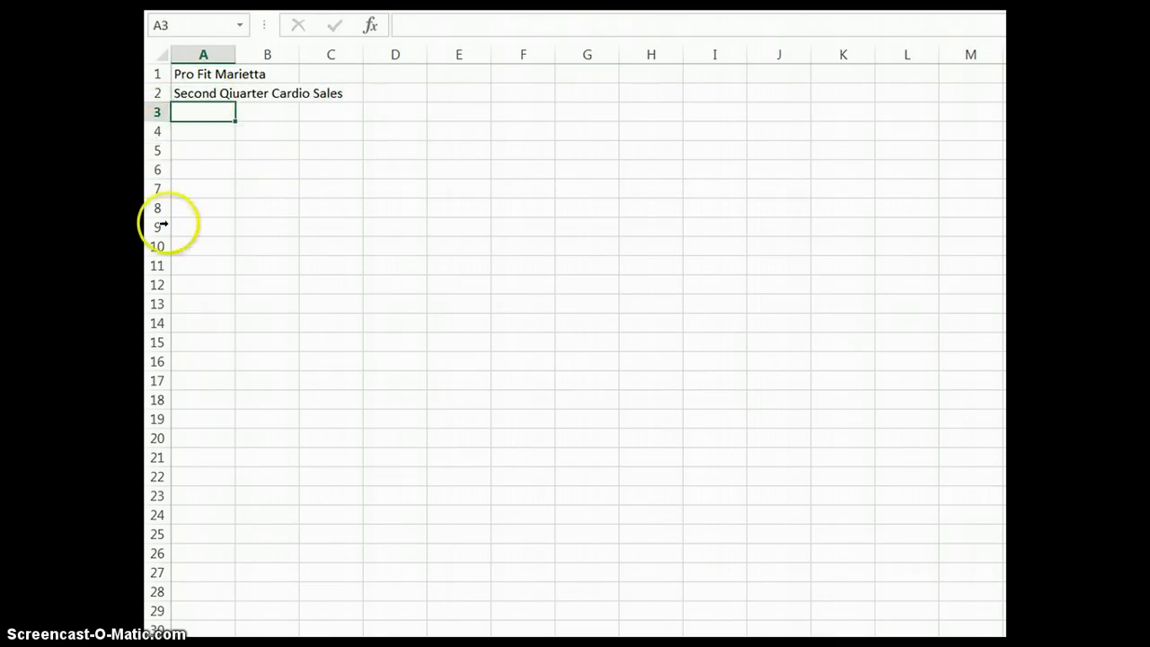
Correct the misspelled word in cell A2 so the subtitle reads "Second Quarter Cardio Sales".
left_click(223, 224)
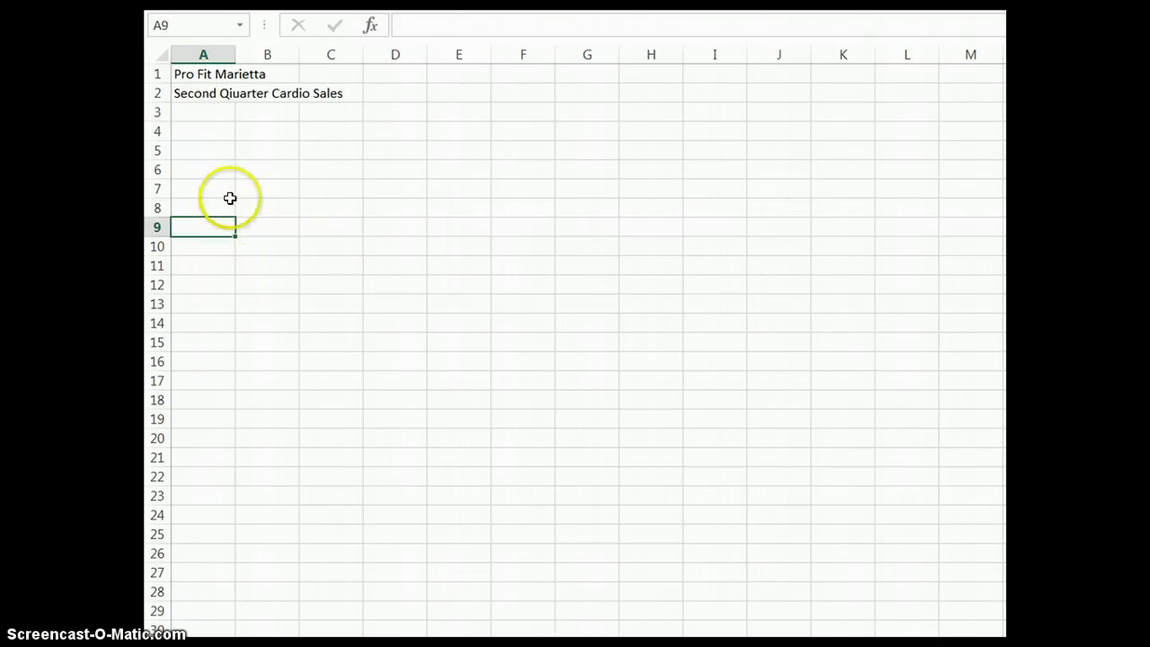
left_click(214, 94)
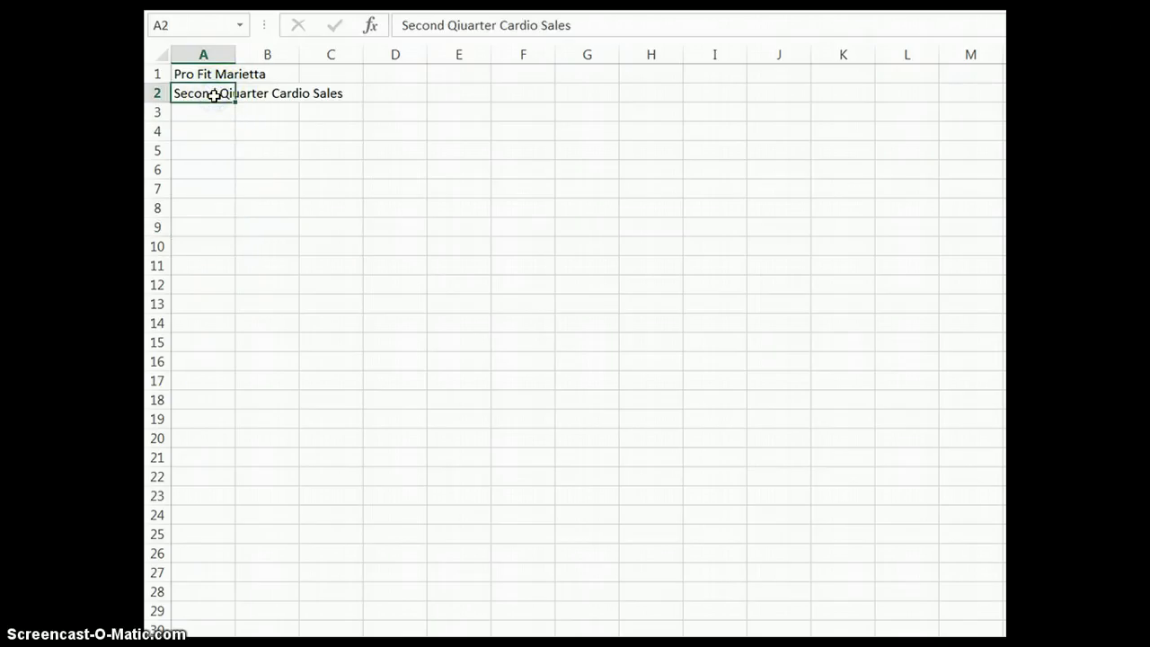
left_click(460, 26)
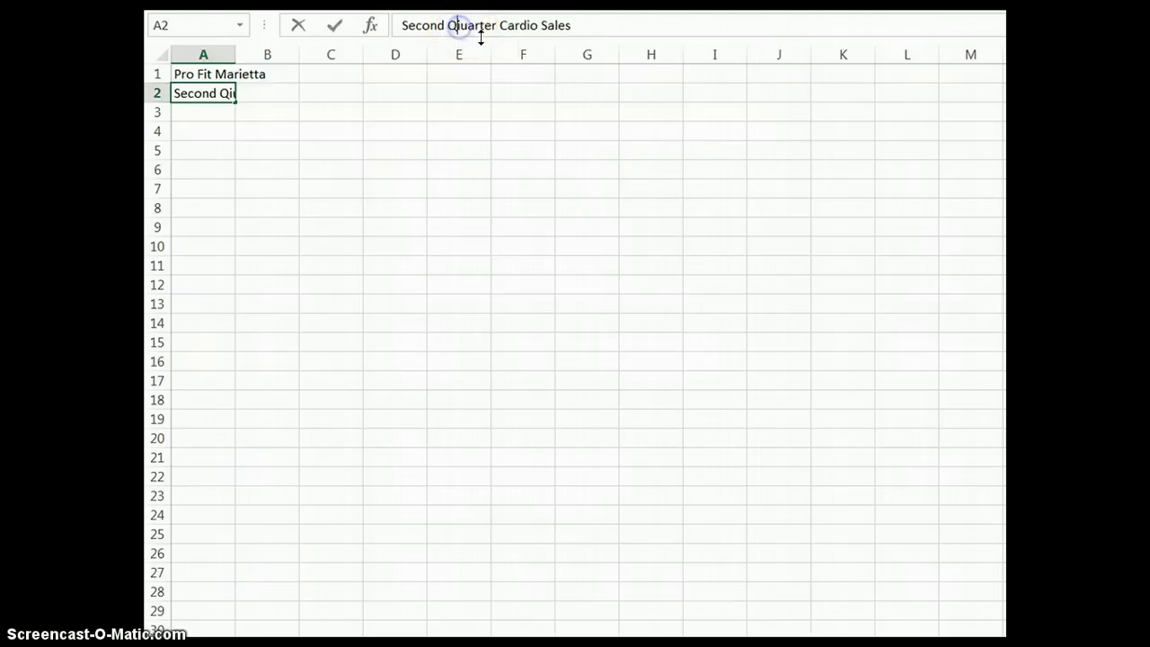
key("BackSpace")
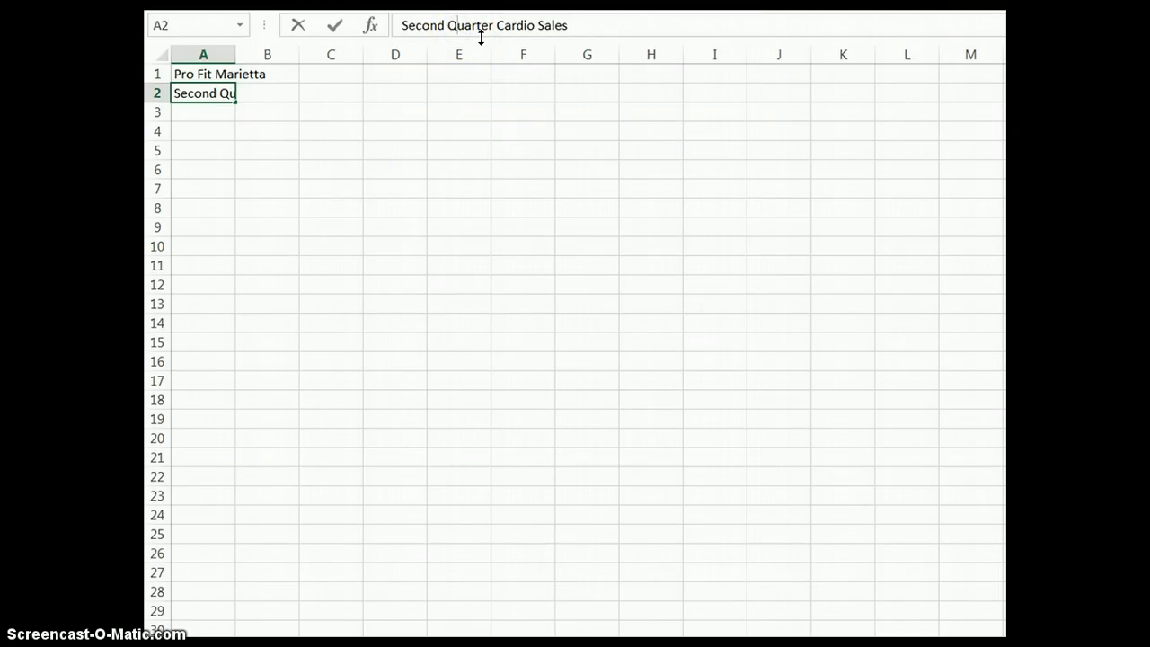
left_click(345, 158)
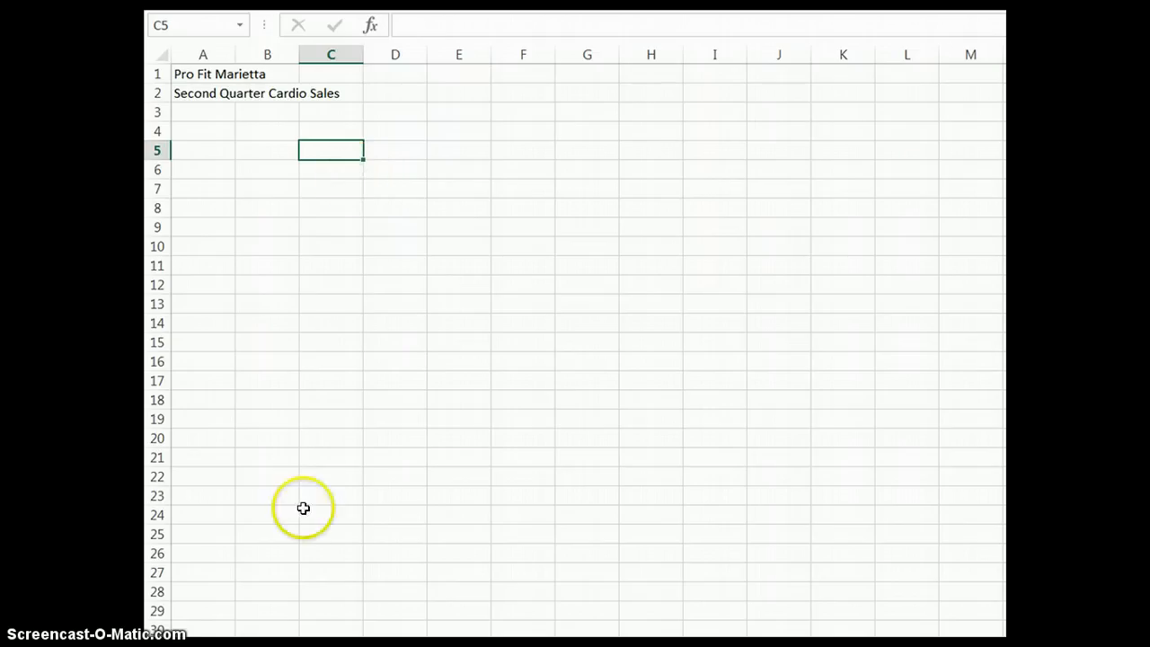
Open the text of cell A2 for editing in the formula bar and directly in the cell, without altering it.
left_click(216, 95)
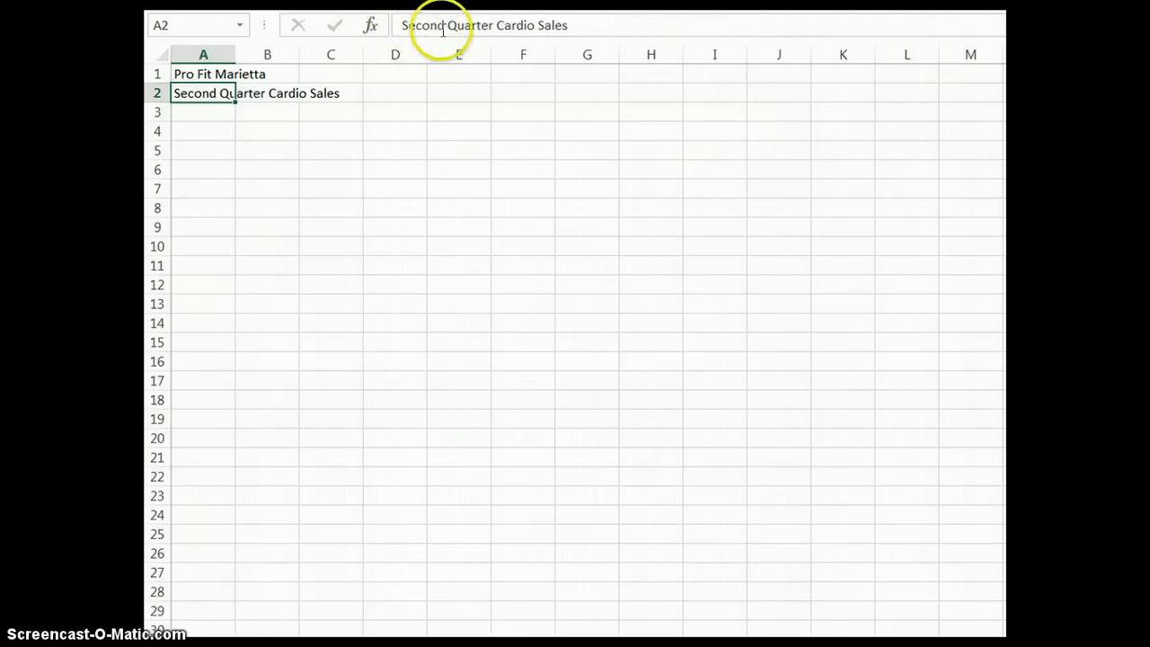
left_click(460, 25)
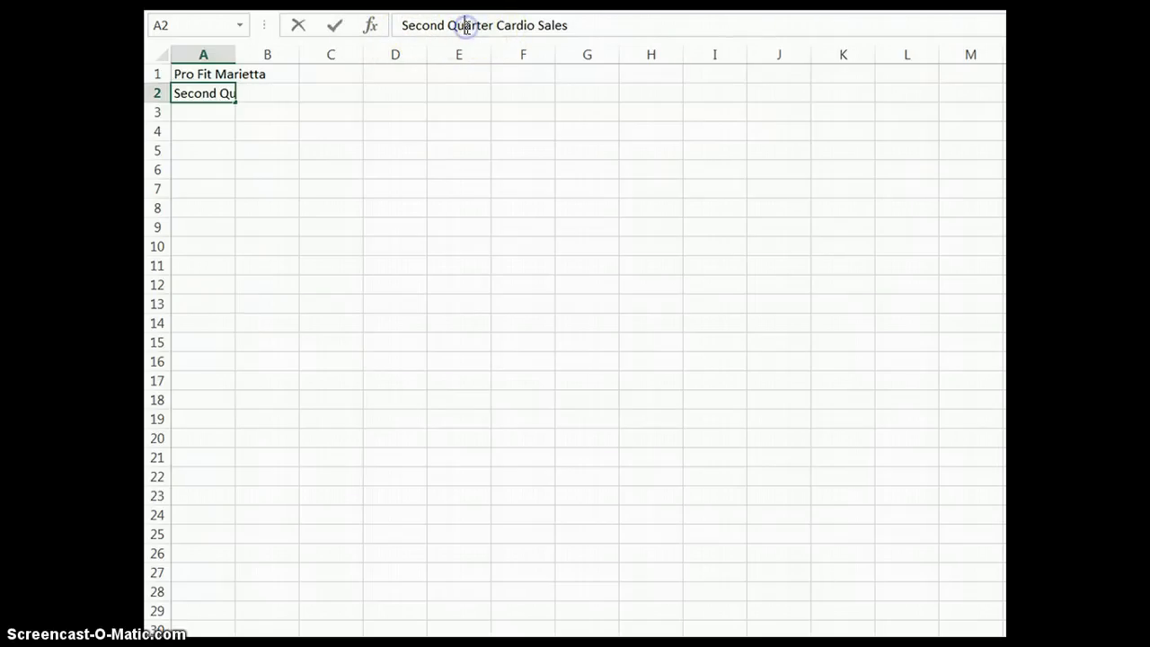
left_click(208, 94)
double_click(208, 94)
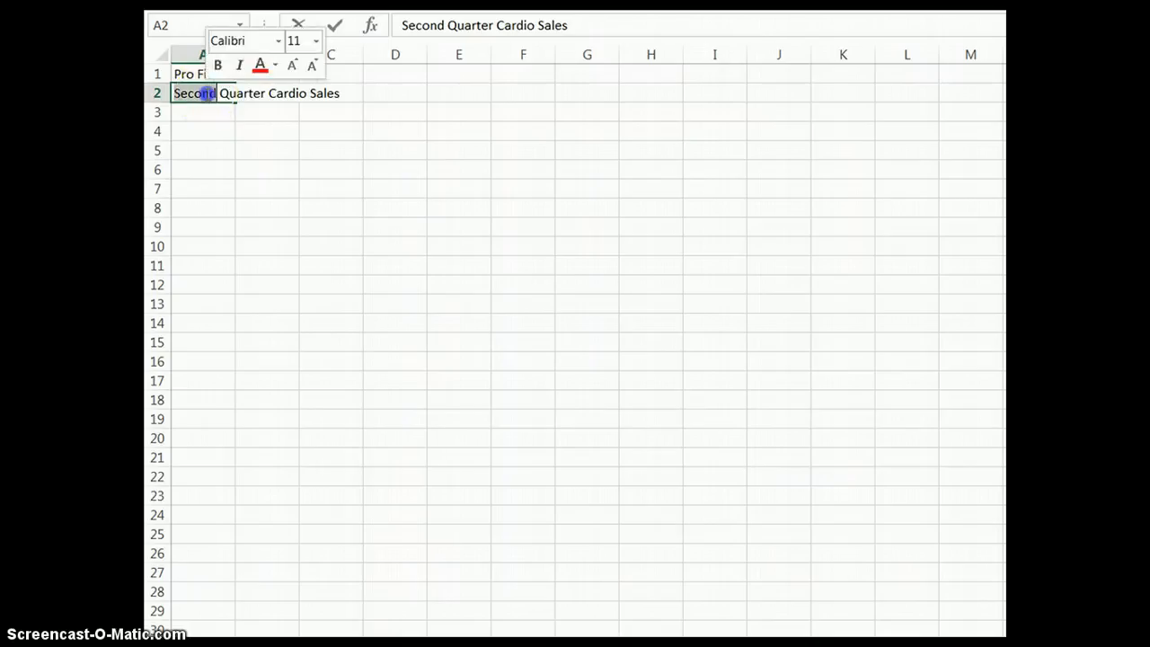
left_click(208, 94)
left_click(239, 95)
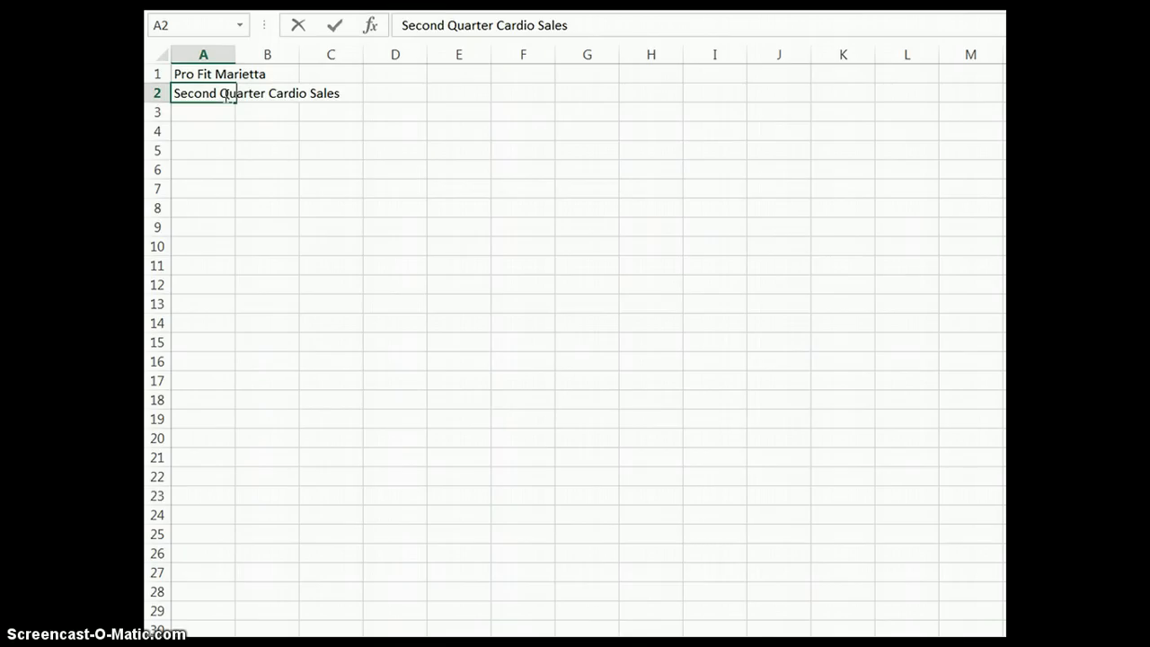
key("Return")
Enter the row label "Exercise Bikes" in cell A4.
key("Return")
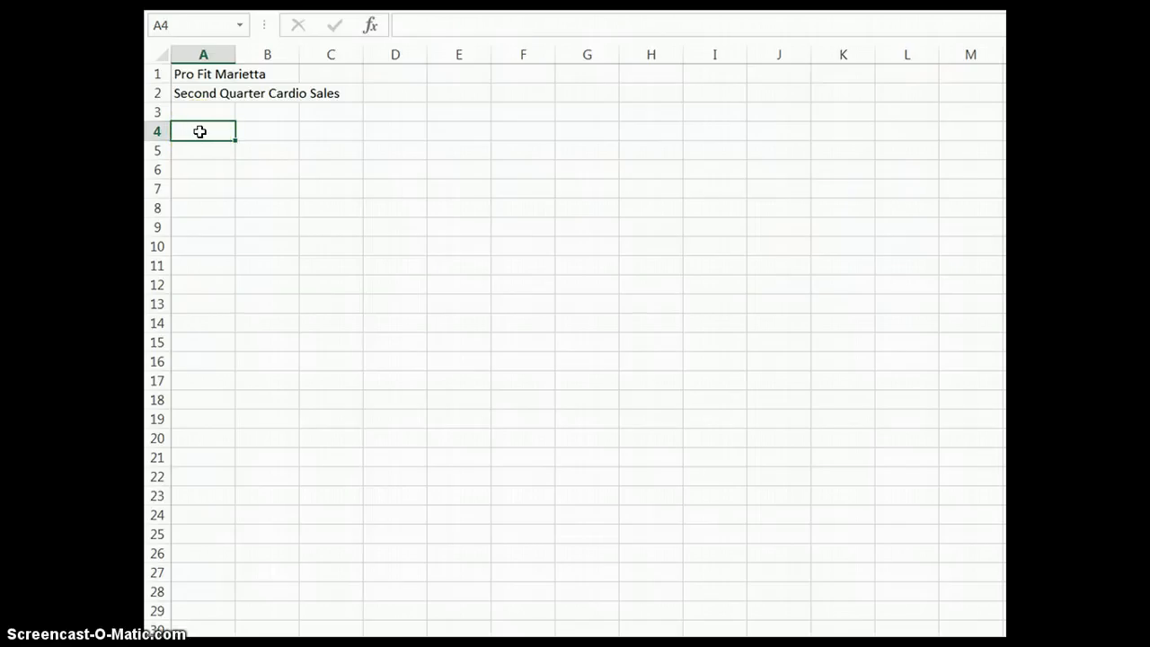
type("Exc")
key("BackSpace")
type("ercise")
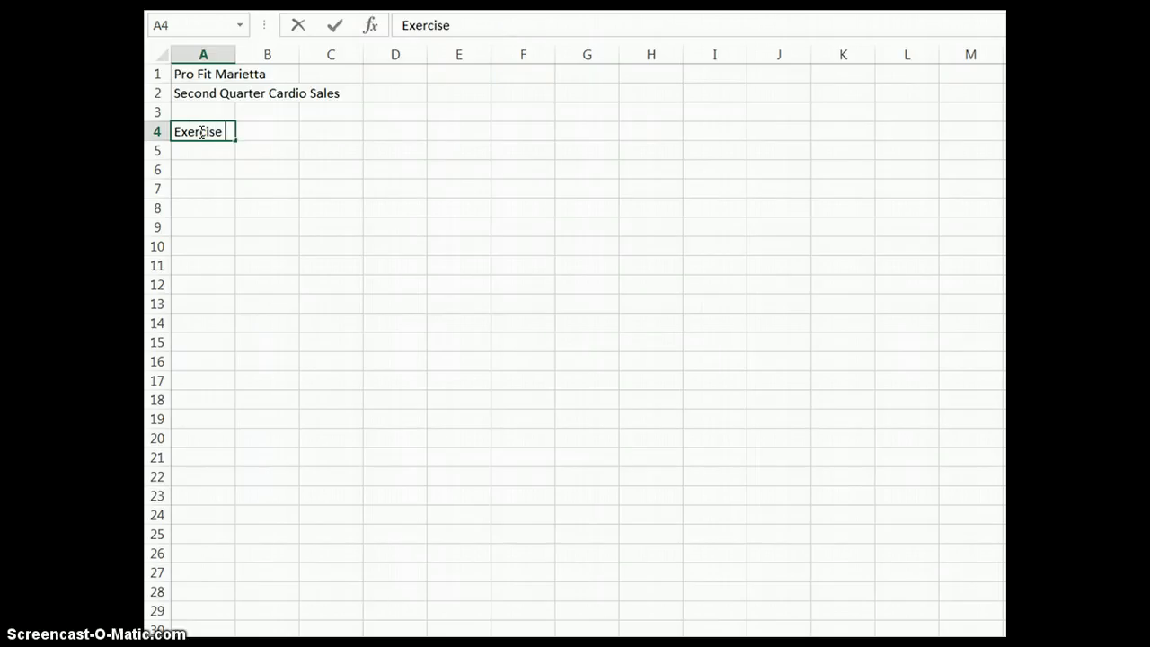
type(" Bikes")
key("Return")
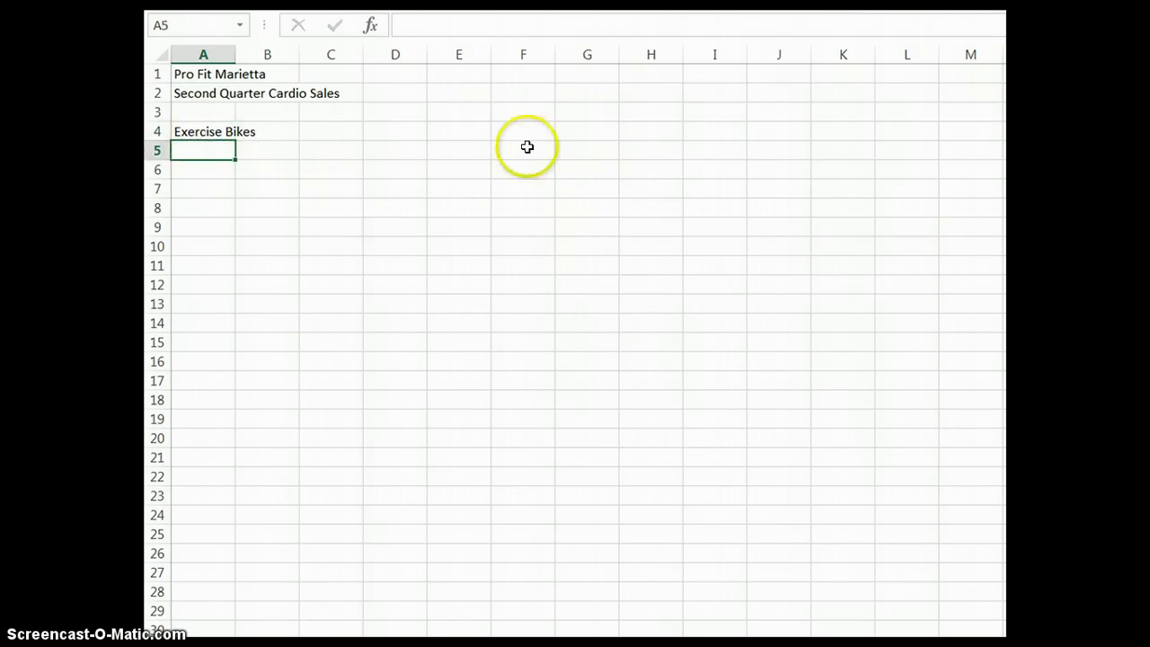
Enter 5 in cell E4 and clear the cell again.
left_click(470, 130)
type("5")
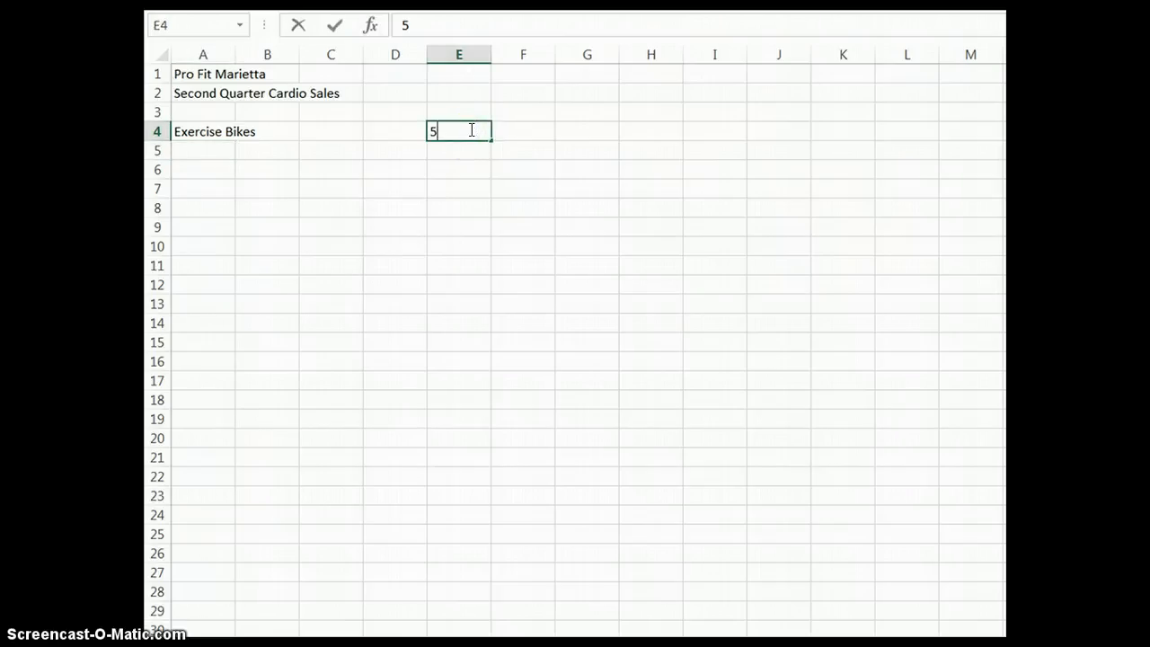
key("Return")
left_click(470, 130)
key("BackSpace")
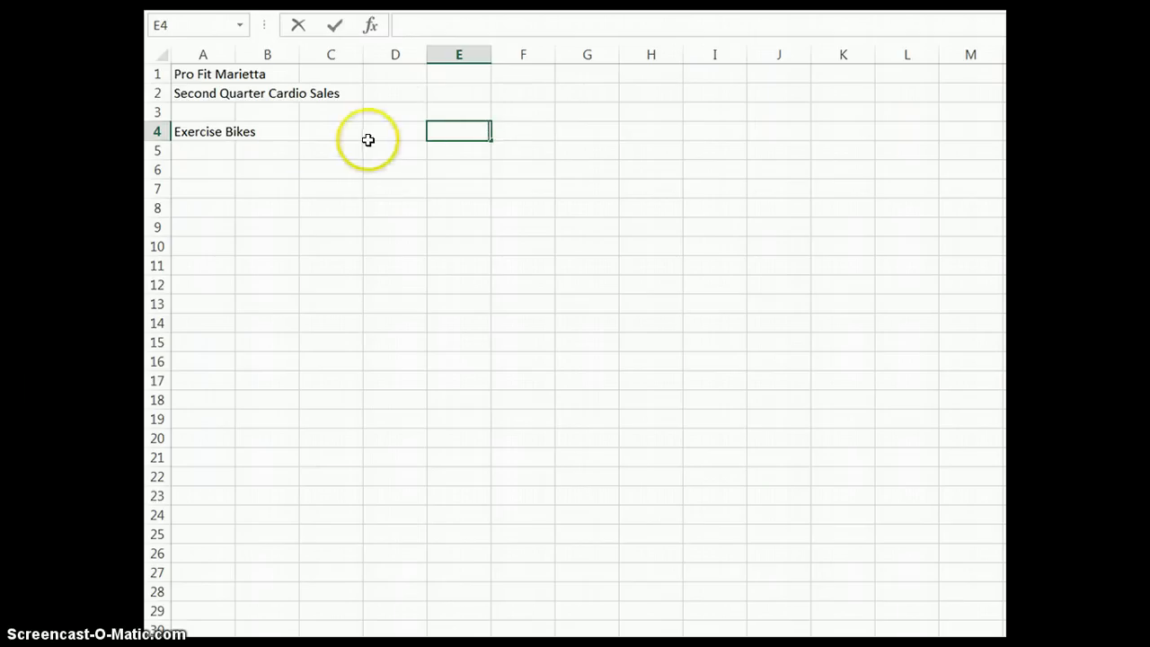
Enter the row labels "Elliptical Machines" in cell A5 and "Treadmills" in cell A6.
left_click(204, 147)
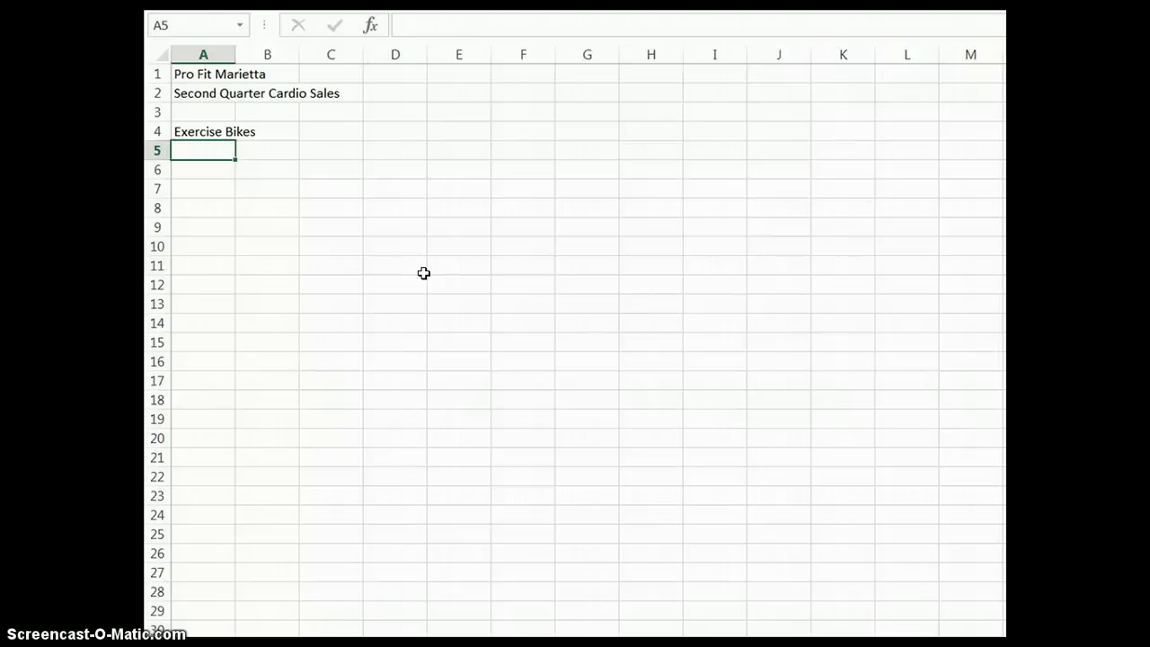
type("E")
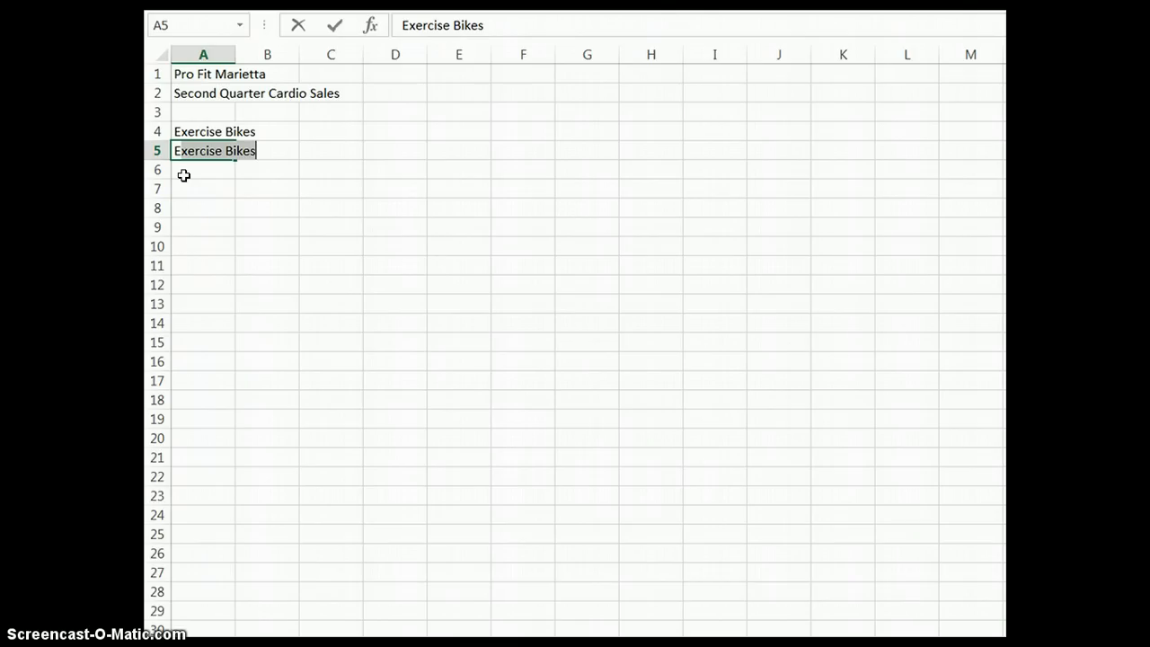
type("llip")
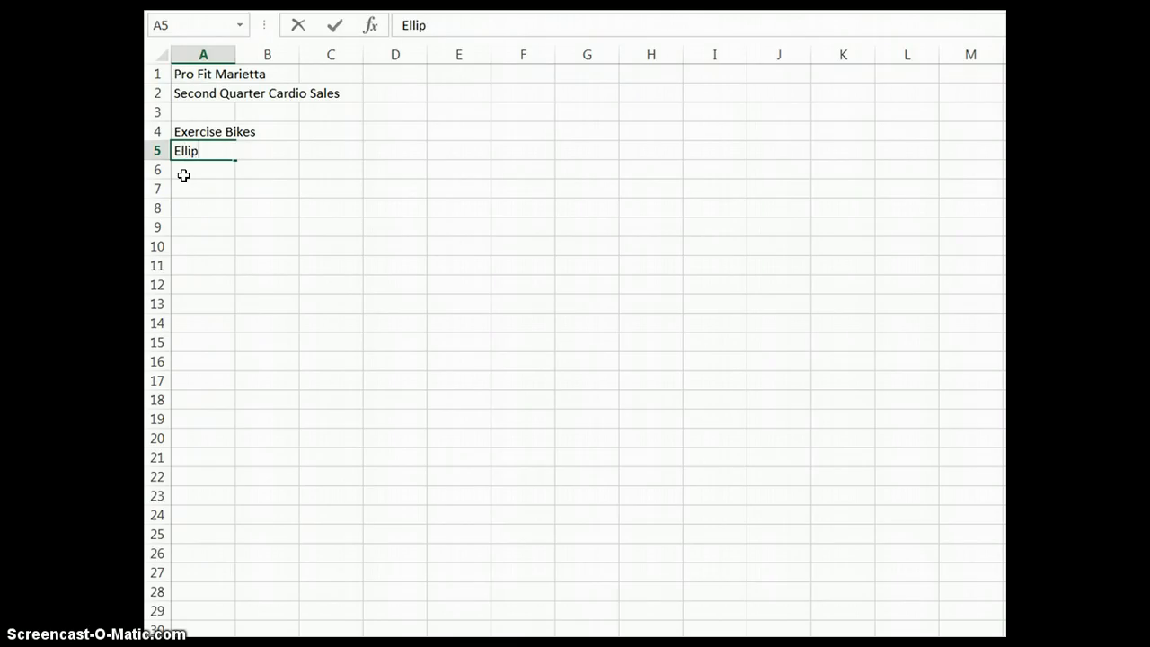
type("c")
key("BackSpace")
type("tical Machines")
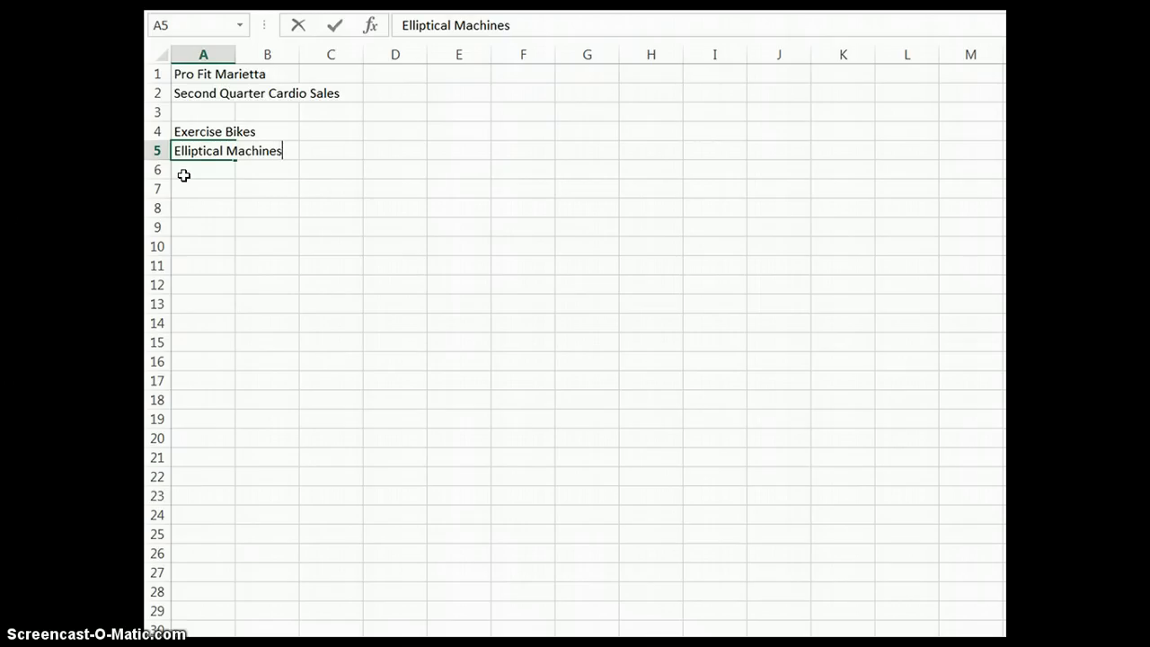
key("Return")
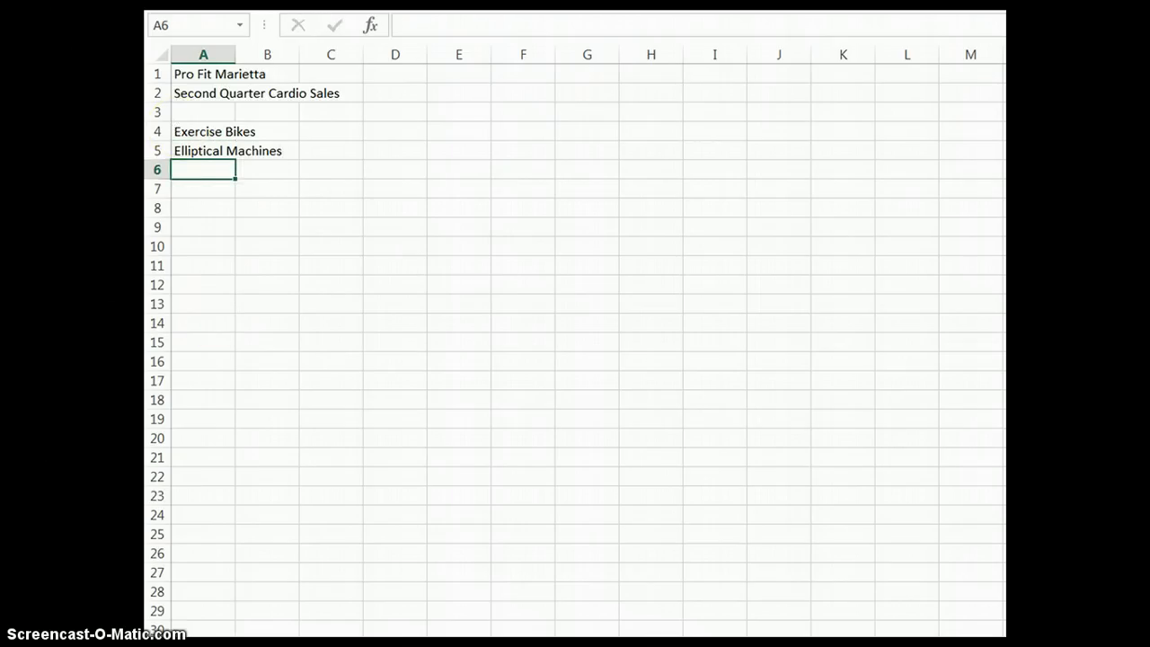
type("Treadmills")
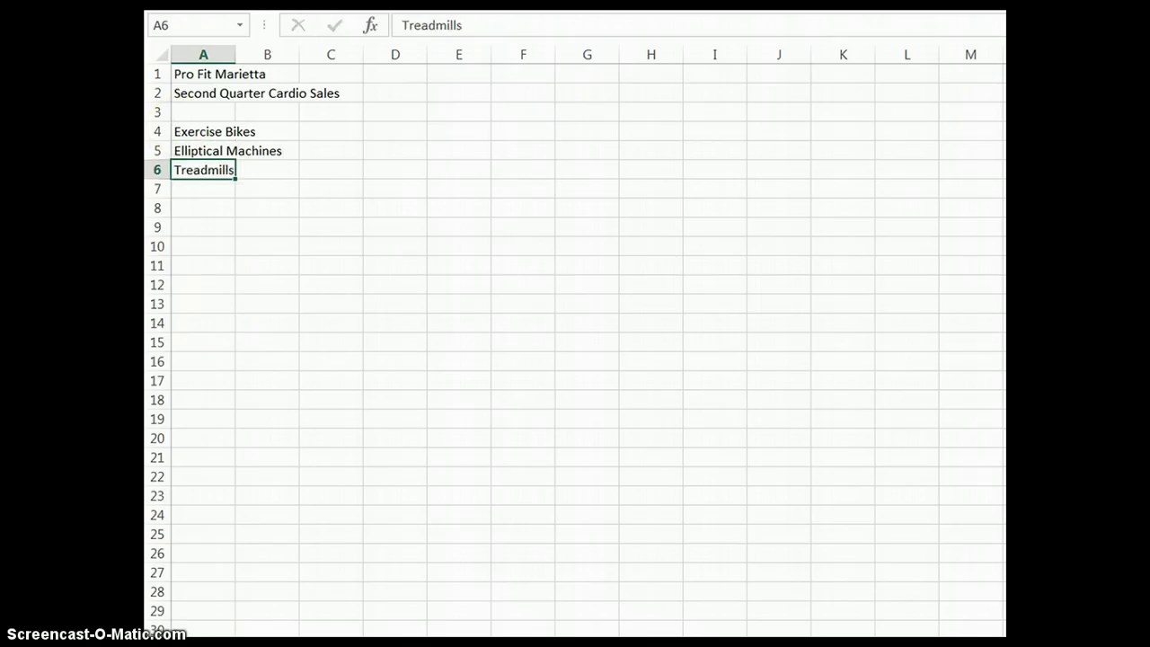
Enter the row labels "Rowing Machines" in cell A7 and "Total" in cell A8.
key("Return")
type("Rowing Machines")
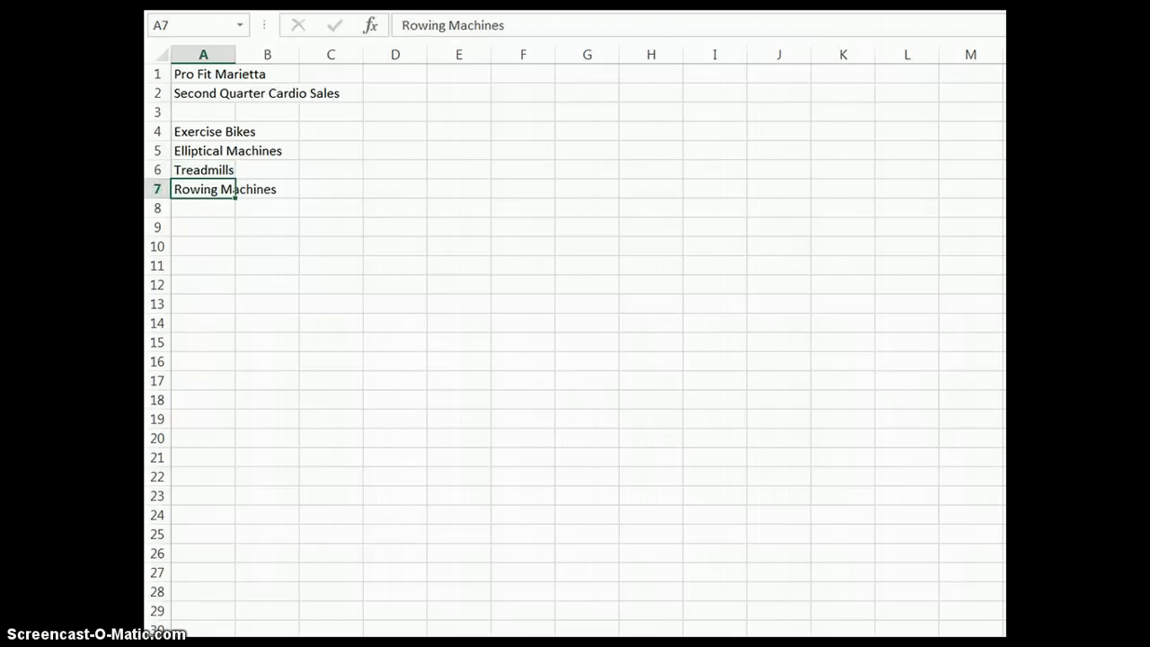
key("Return")
type("Total")
key("Return")
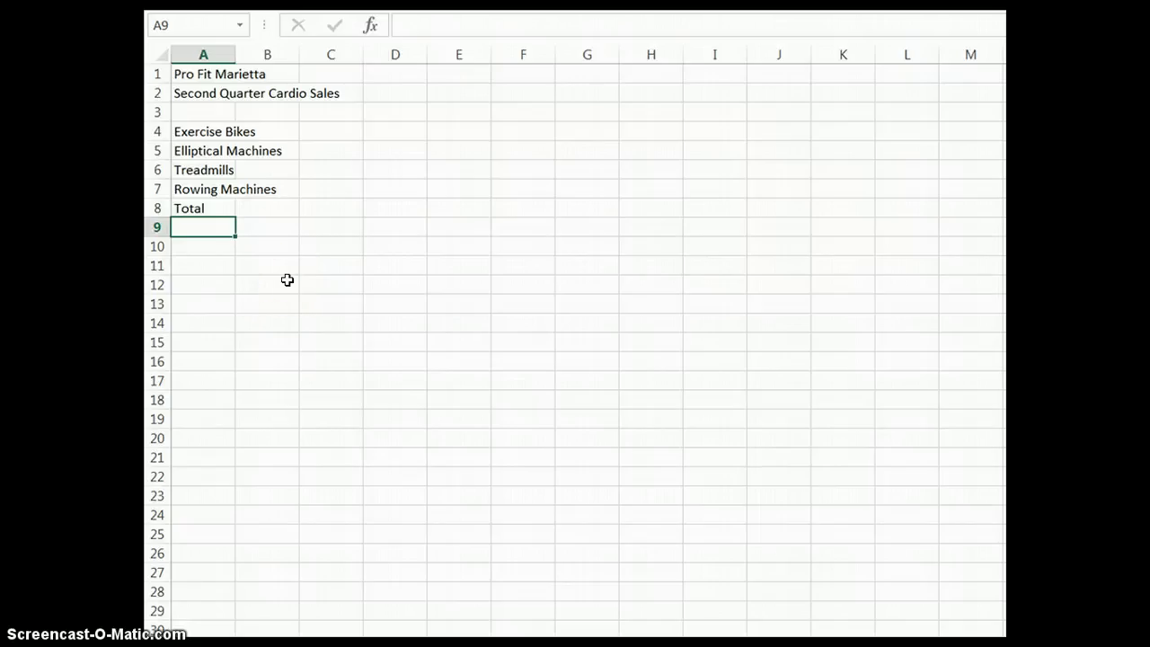
Enter the heading "April" in cell B3 and extend the month series through June in cell D3.
left_click(284, 111)
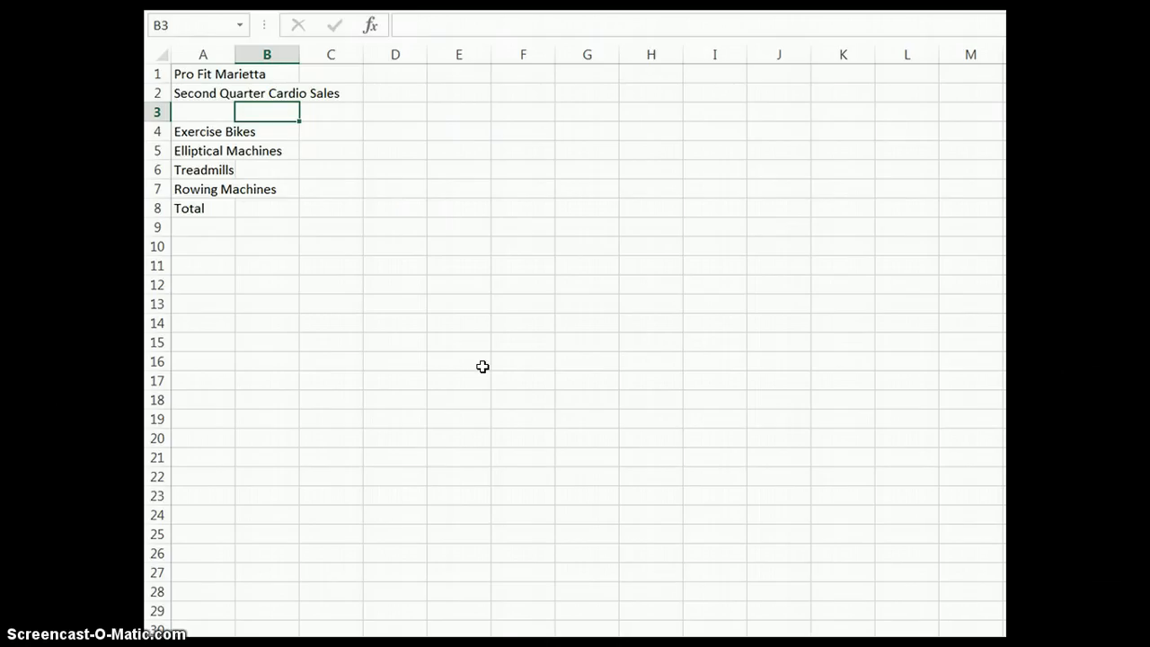
type("April")
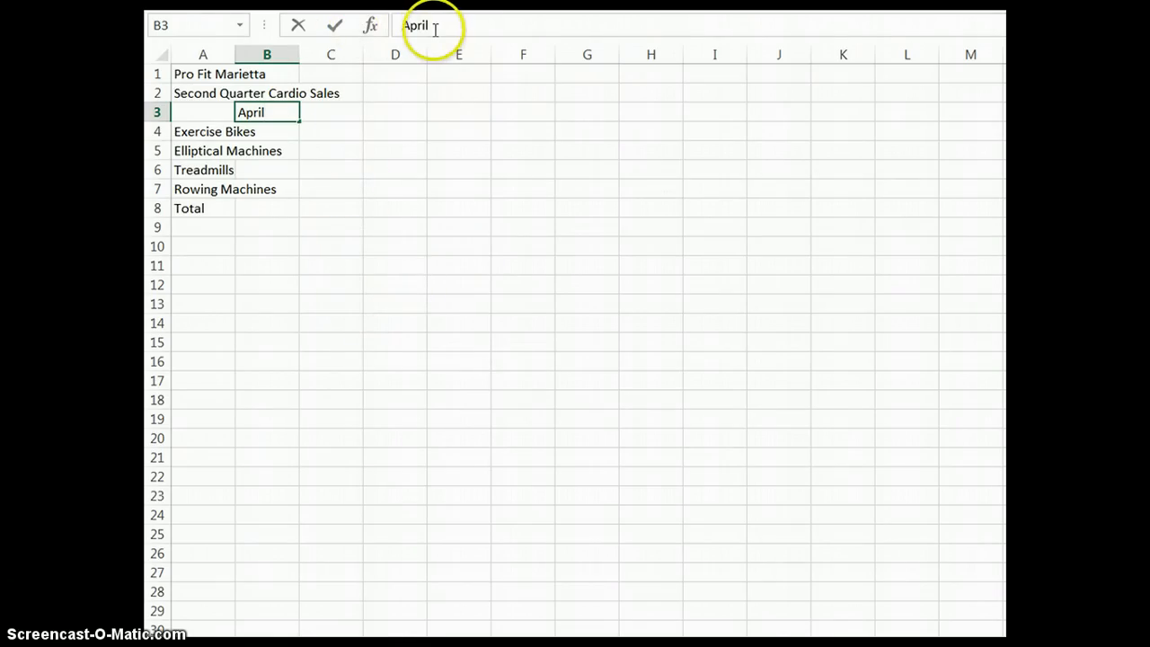
left_click(334, 25)
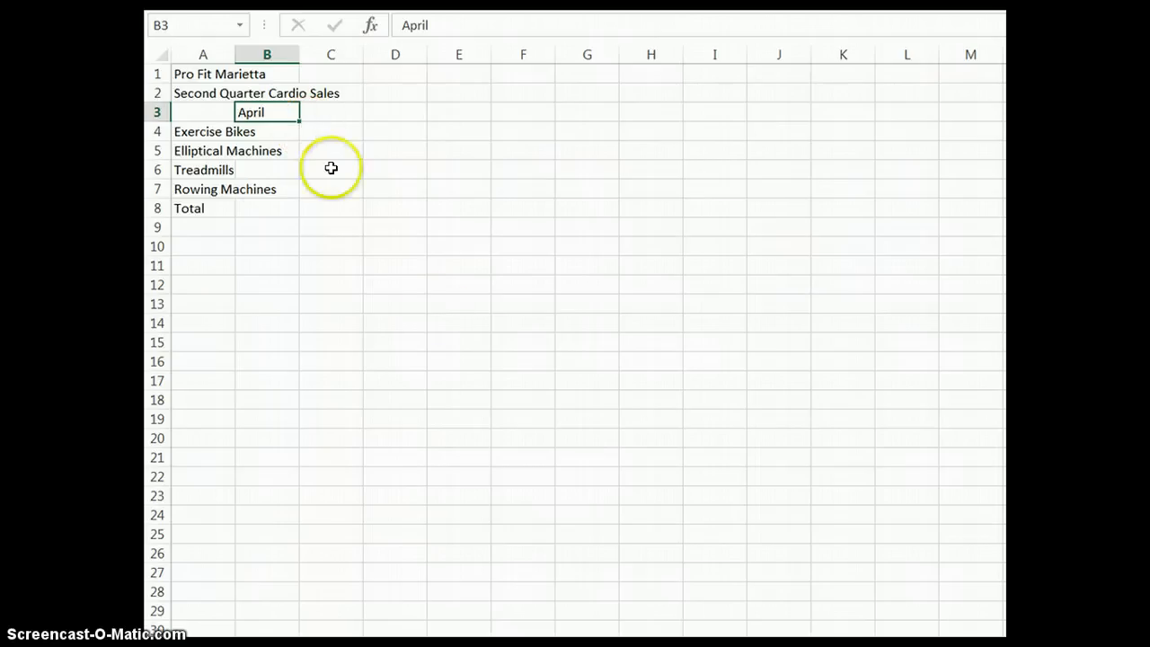
left_click(299, 120)
left_click_drag(299, 120, 405, 121)
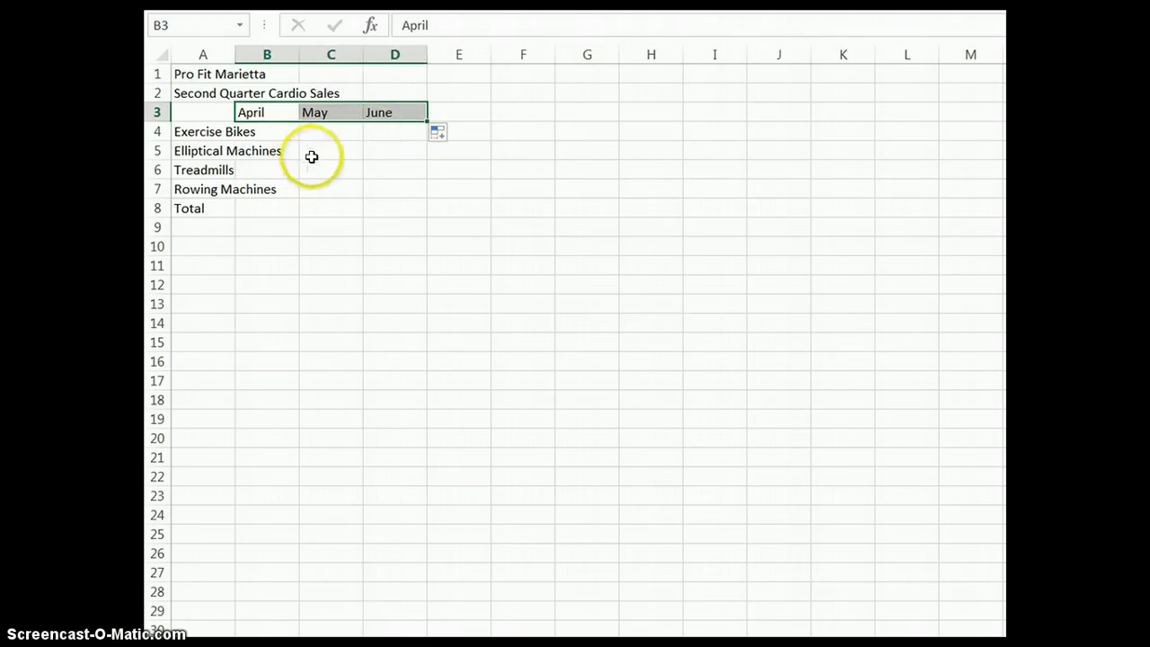
left_click(284, 115)
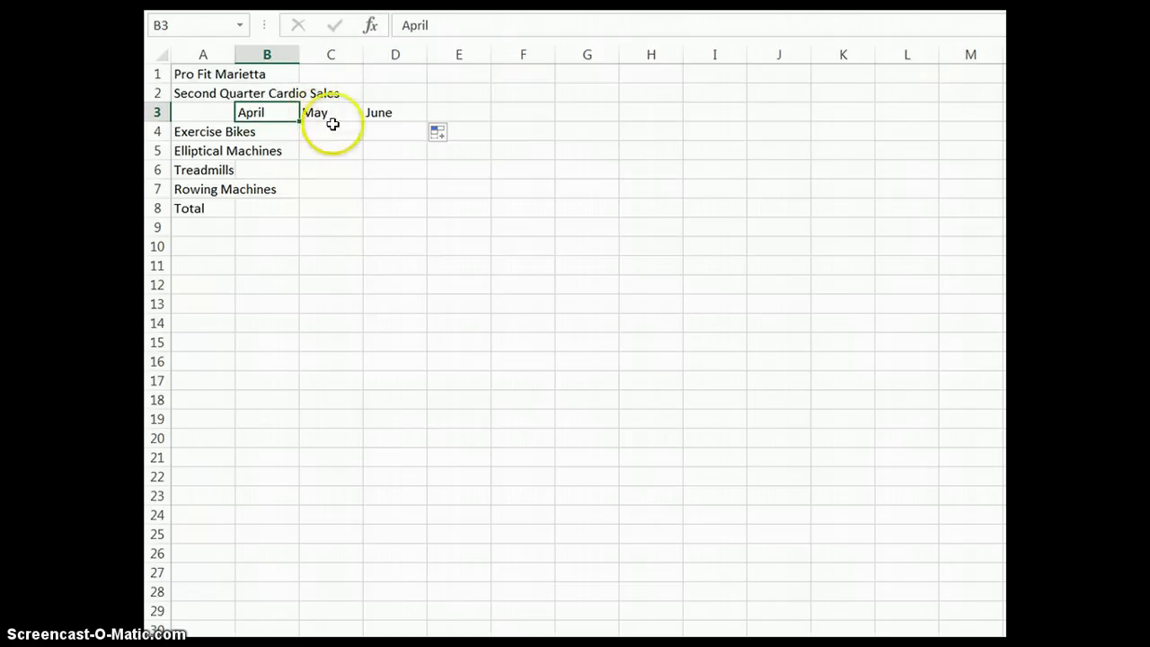
Fill a weekday series from Monday to Sunday in cells I5 to I11 and clear it again.
left_click(733, 148)
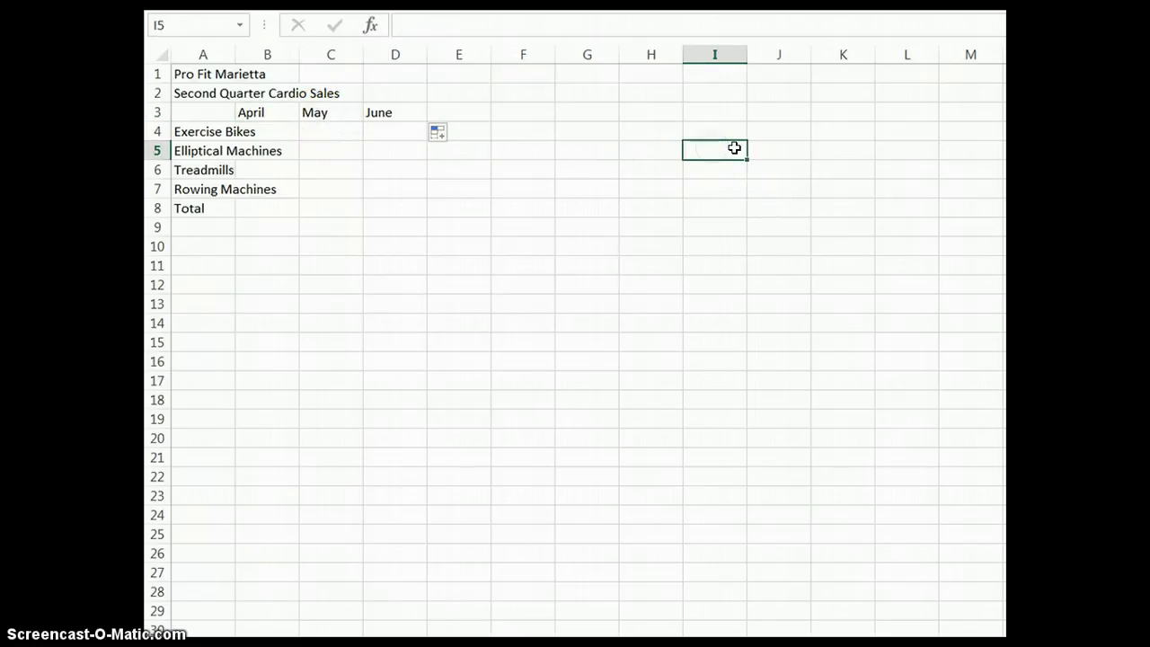
type("Monday")
key("Return")
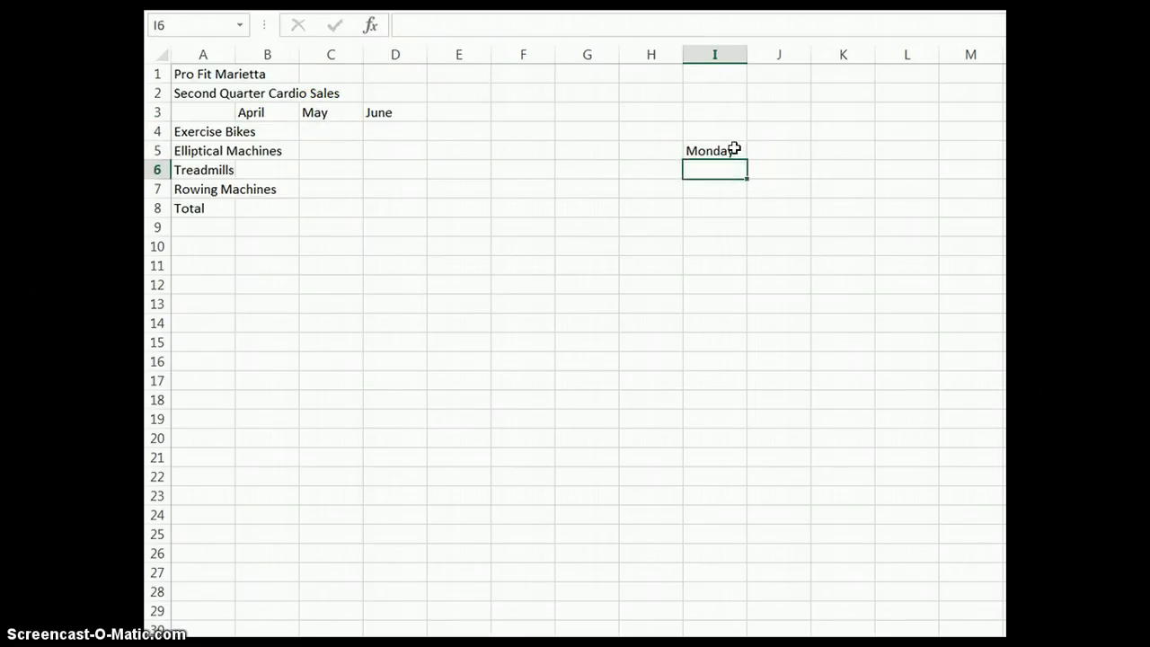
left_click(734, 148)
left_click_drag(745, 158, 744, 282)
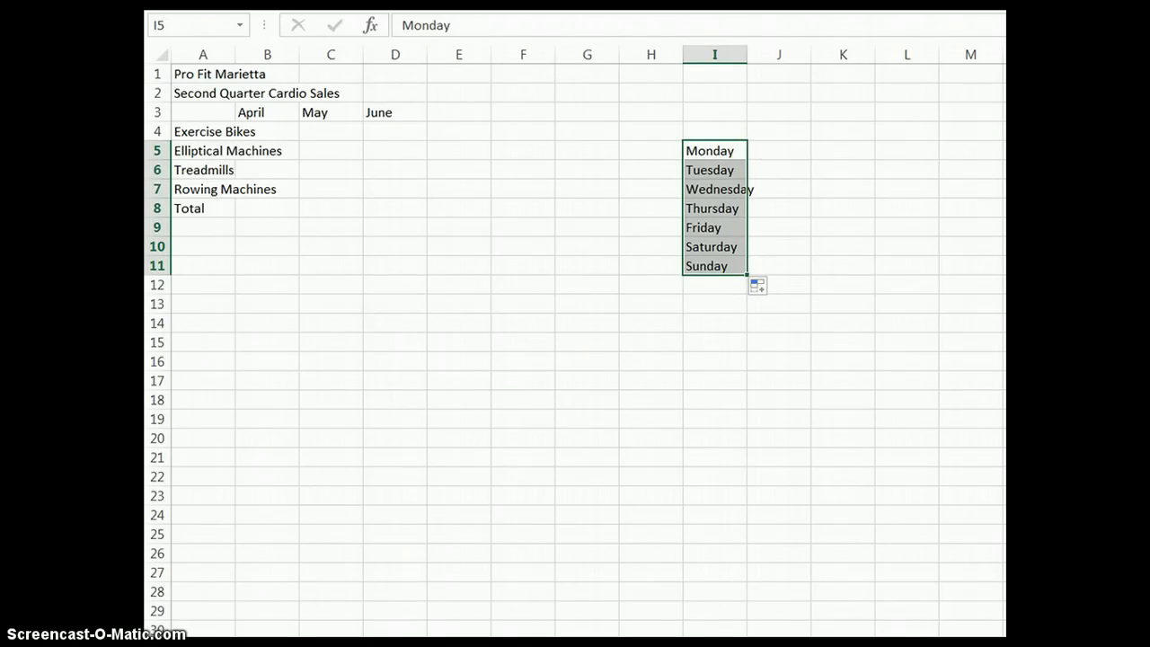
key("Delete")
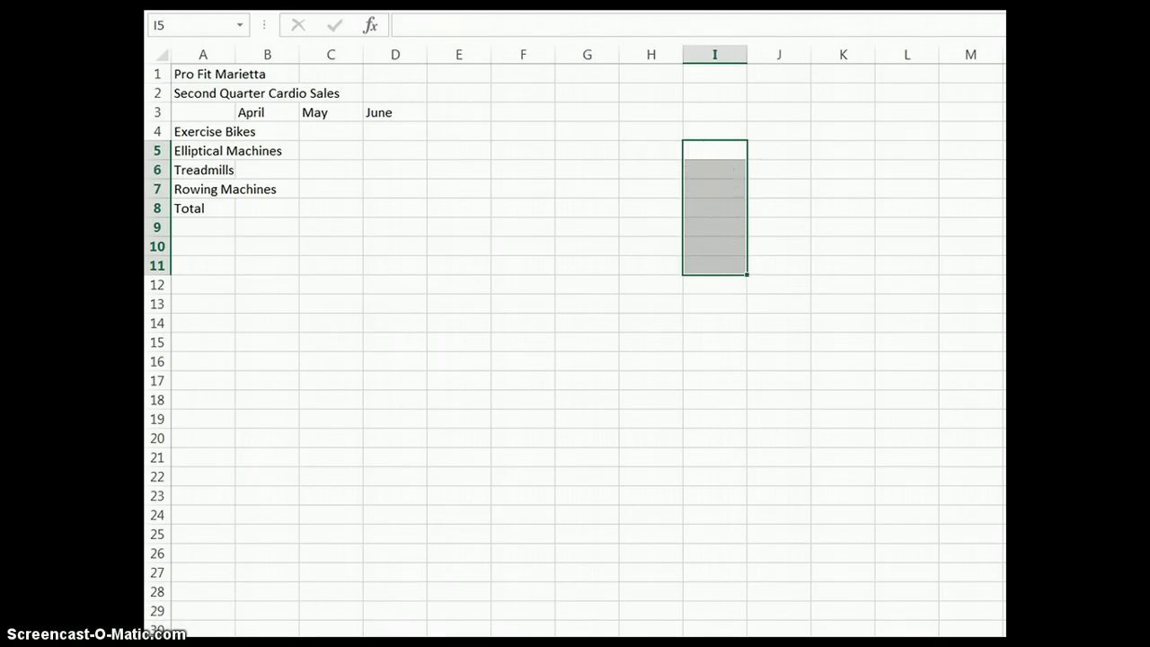
left_click(715, 227)
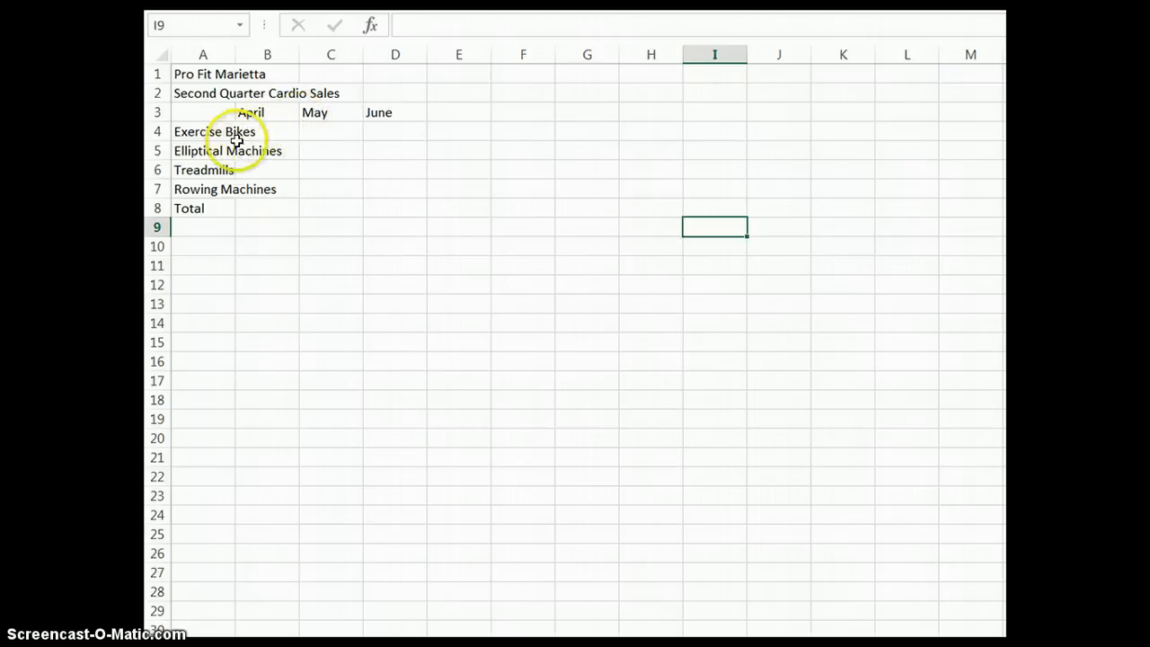
Widen column A so that the row labels from Exercise Bikes to Total fit inside it.
mouse_move(213, 130)
left_mouse_down()
mouse_move(203, 205)
mouse_move(193, 131)
left_mouse_up()
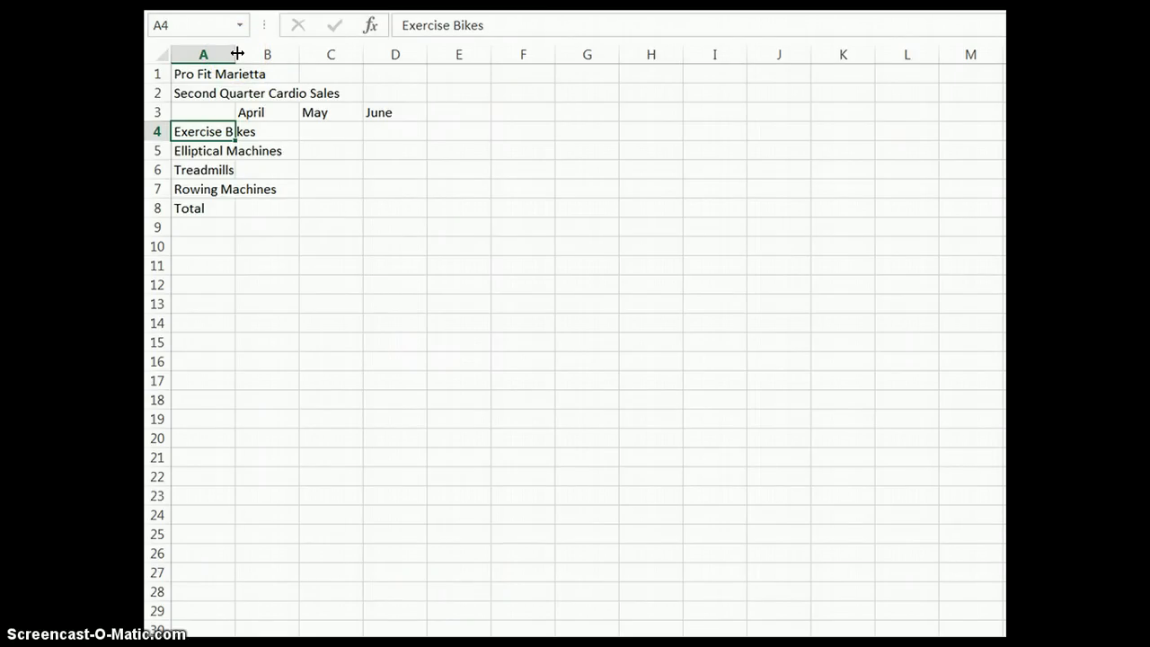
left_click_drag(237, 54, 236, 54)
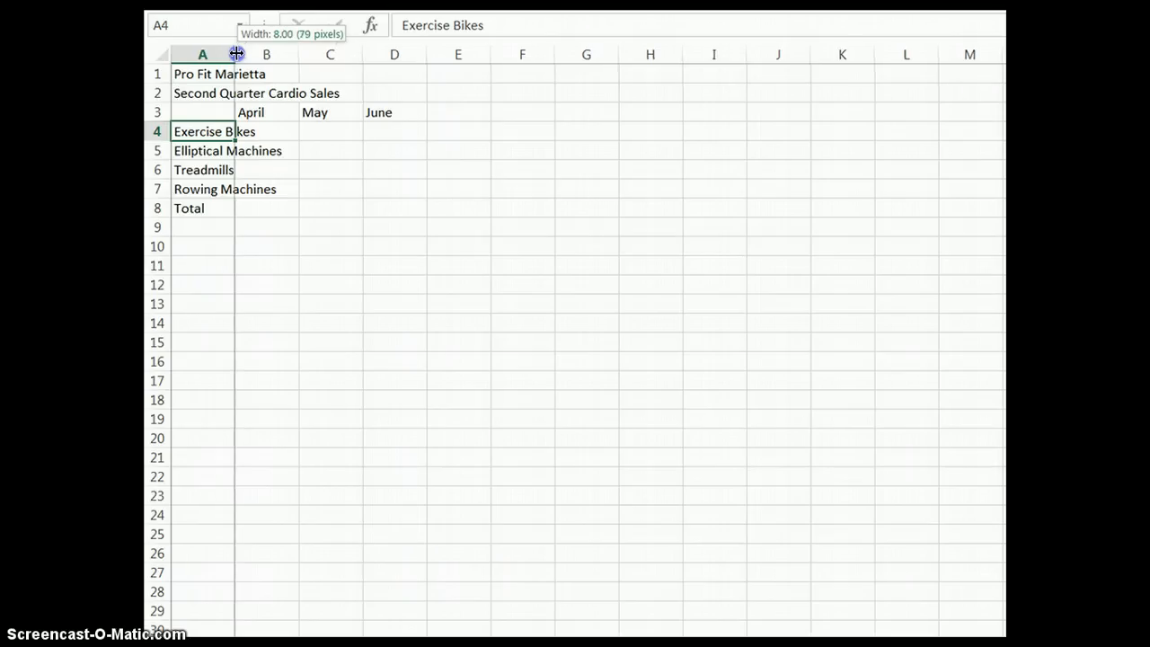
left_click_drag(236, 54, 267, 56)
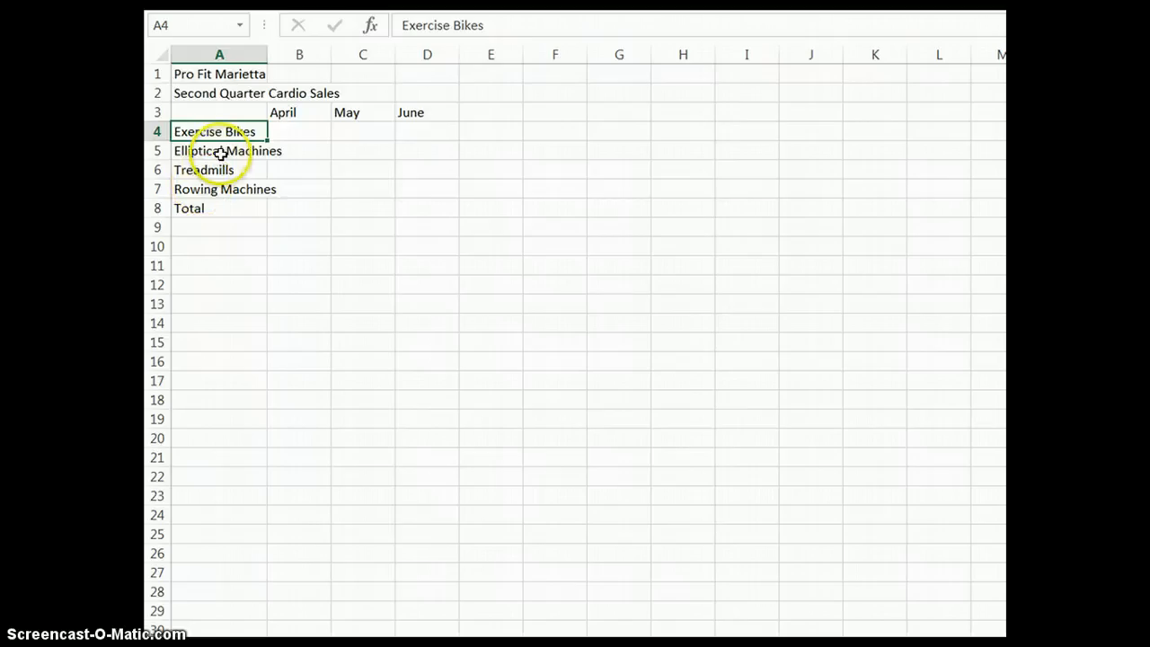
left_click_drag(268, 55, 292, 54)
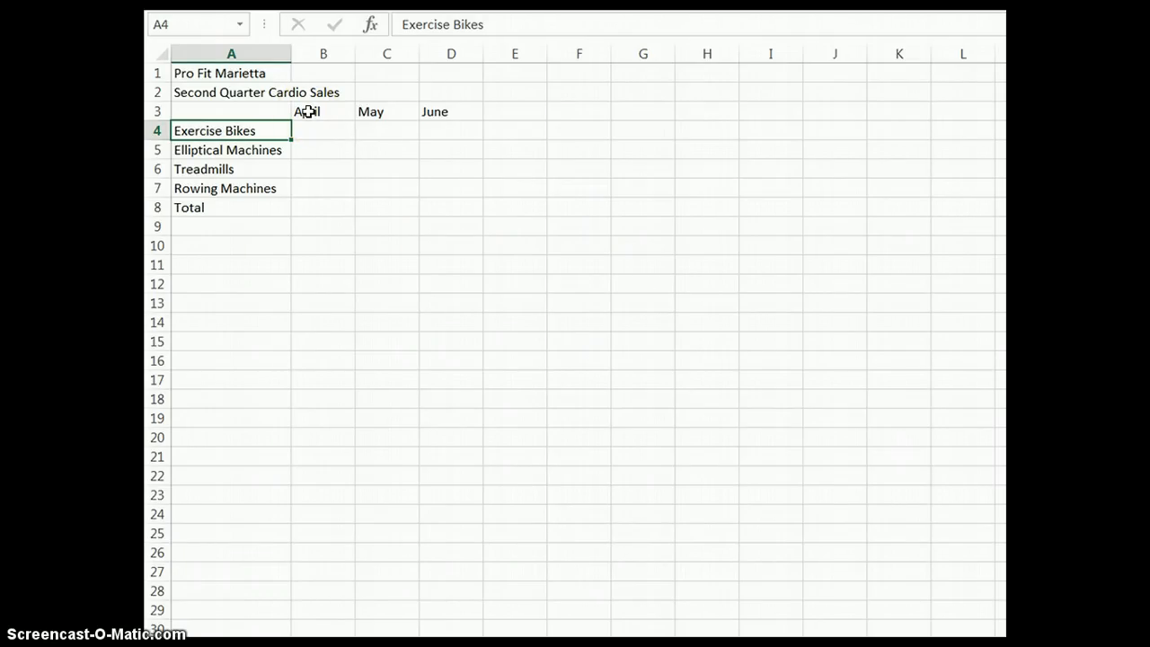
Center the month headings April, May and June in cells B3 to D3.
left_click_drag(309, 112, 439, 111)
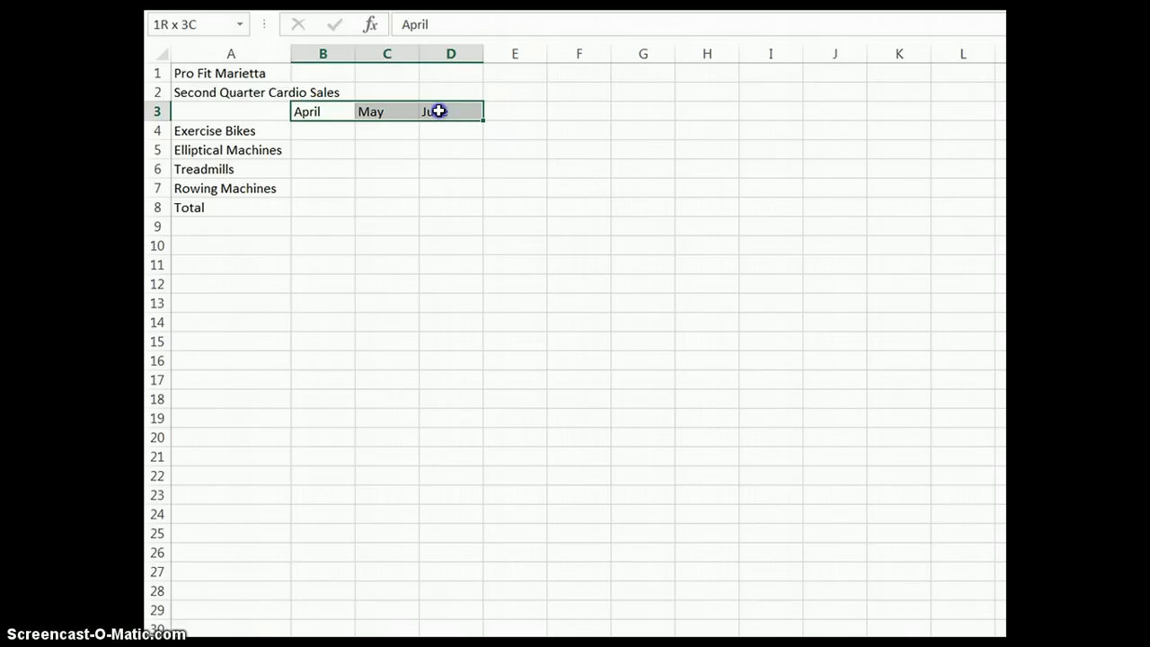
left_click(339, 110)
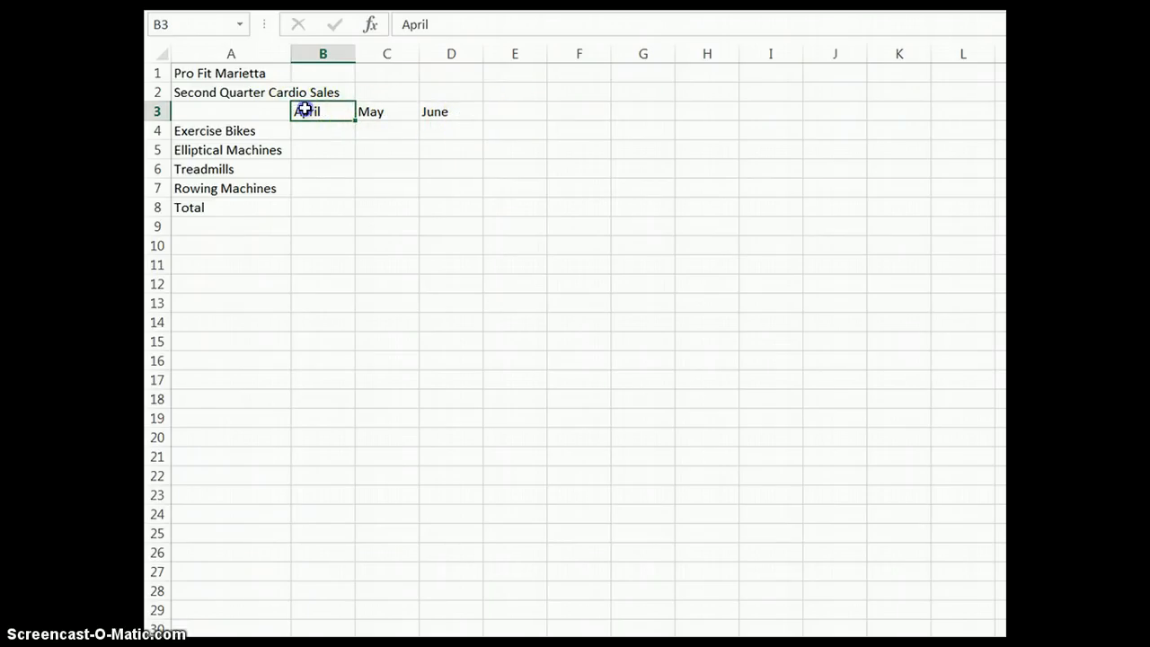
left_click_drag(331, 105, 446, 109)
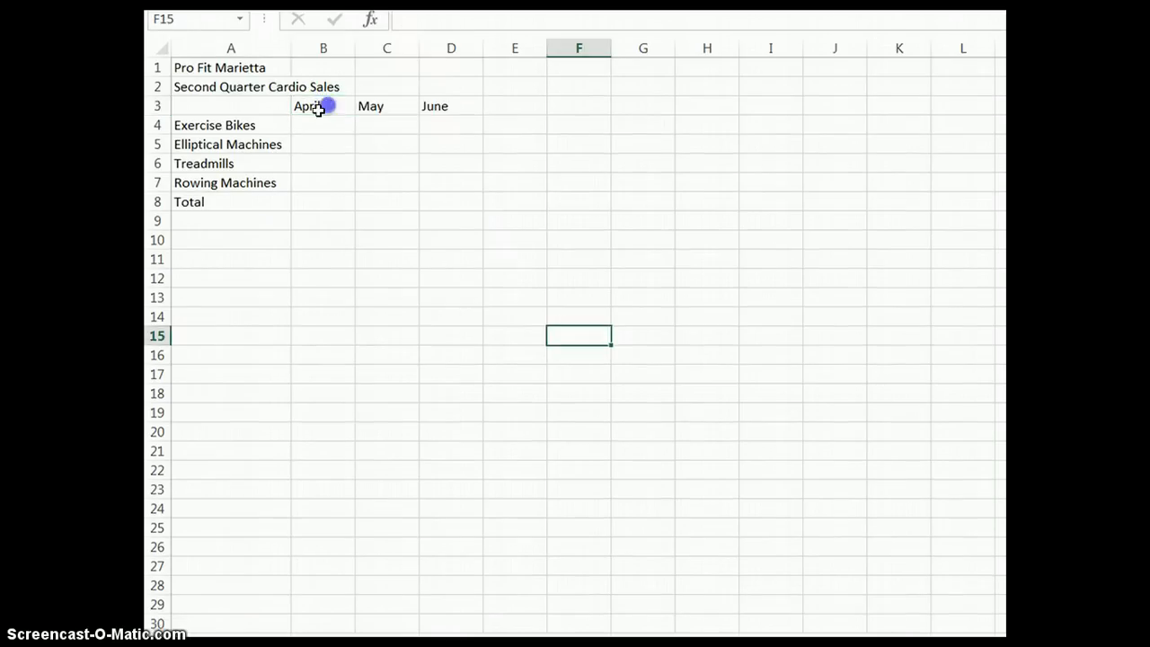
left_click_drag(326, 111, 441, 112)
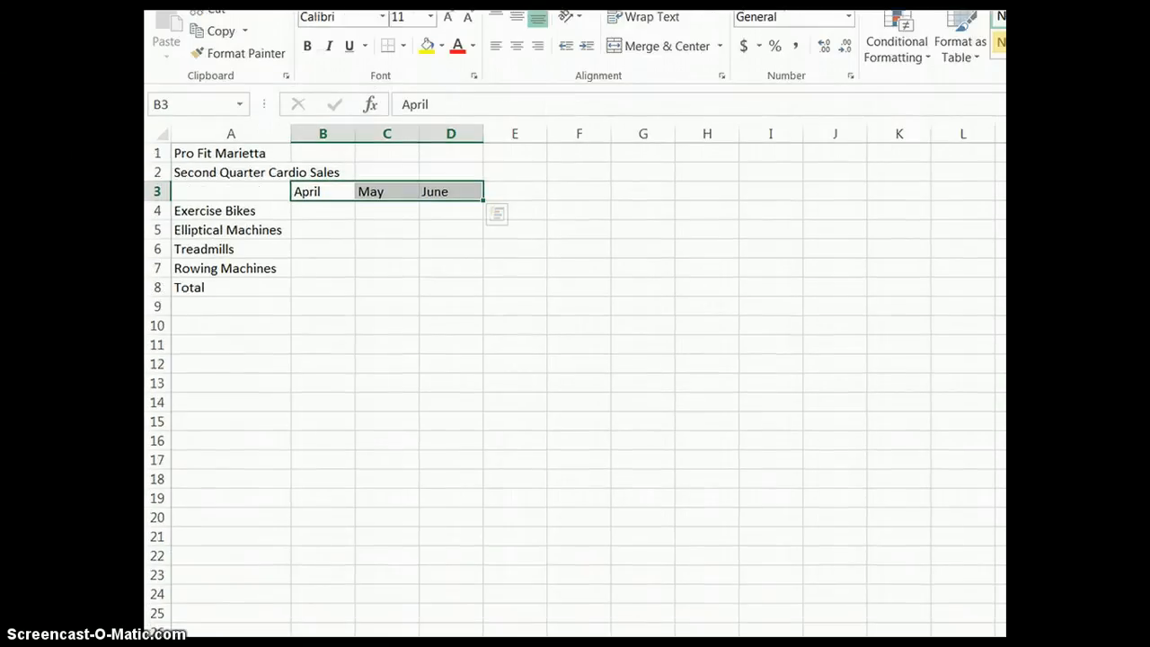
left_click(517, 65)
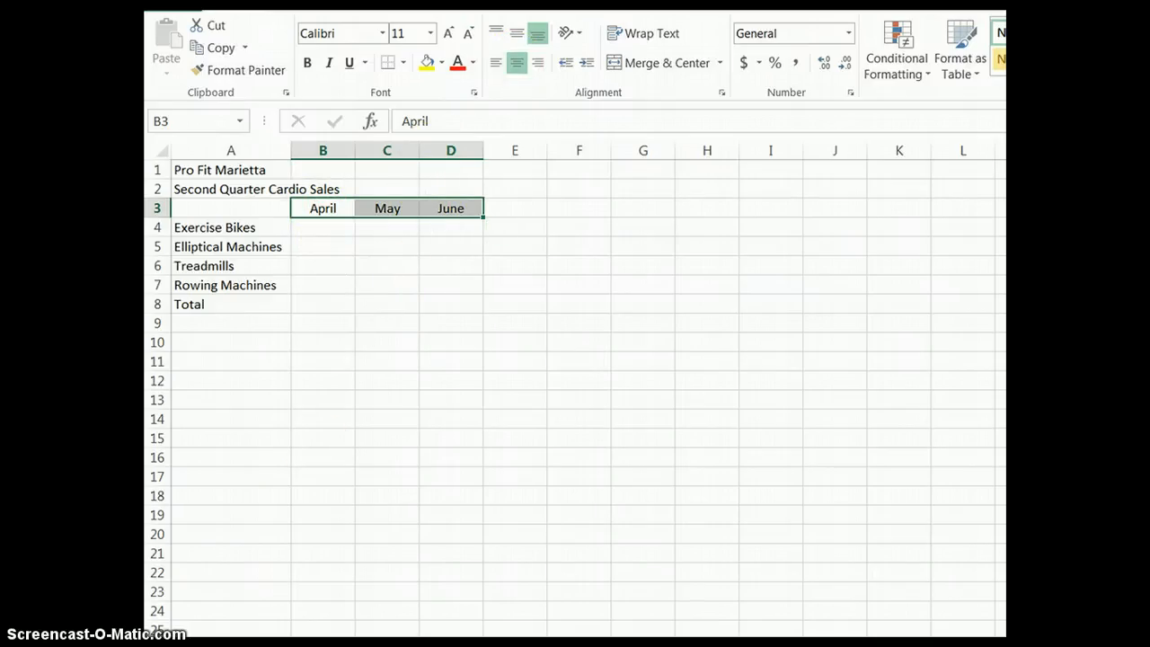
Enter the Exercise Bikes sales in row 4: 68991.12 for April, 86894.82 for May and 99650.58 for June.
left_click(321, 228)
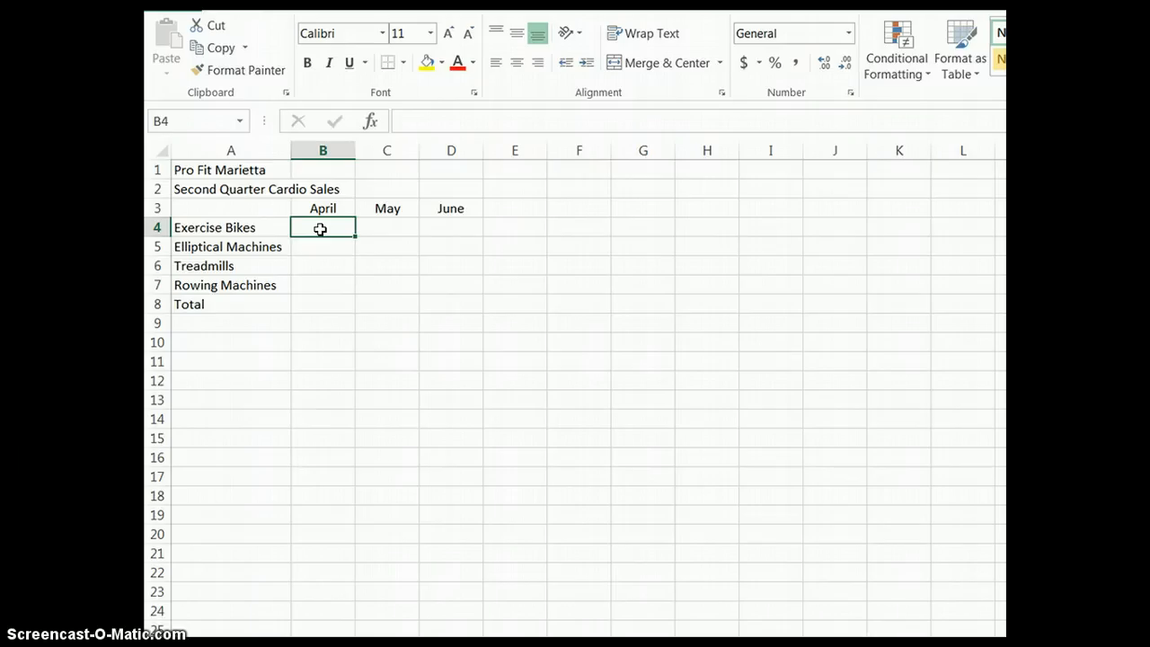
type("689")
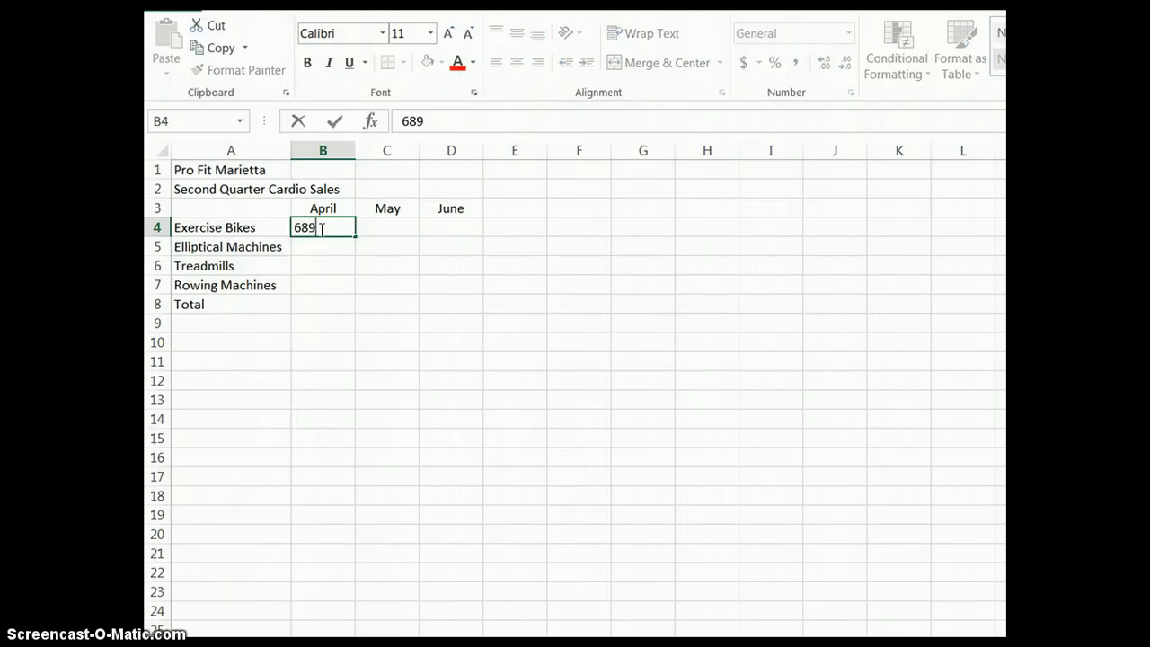
type("91.12")
key("Tab")
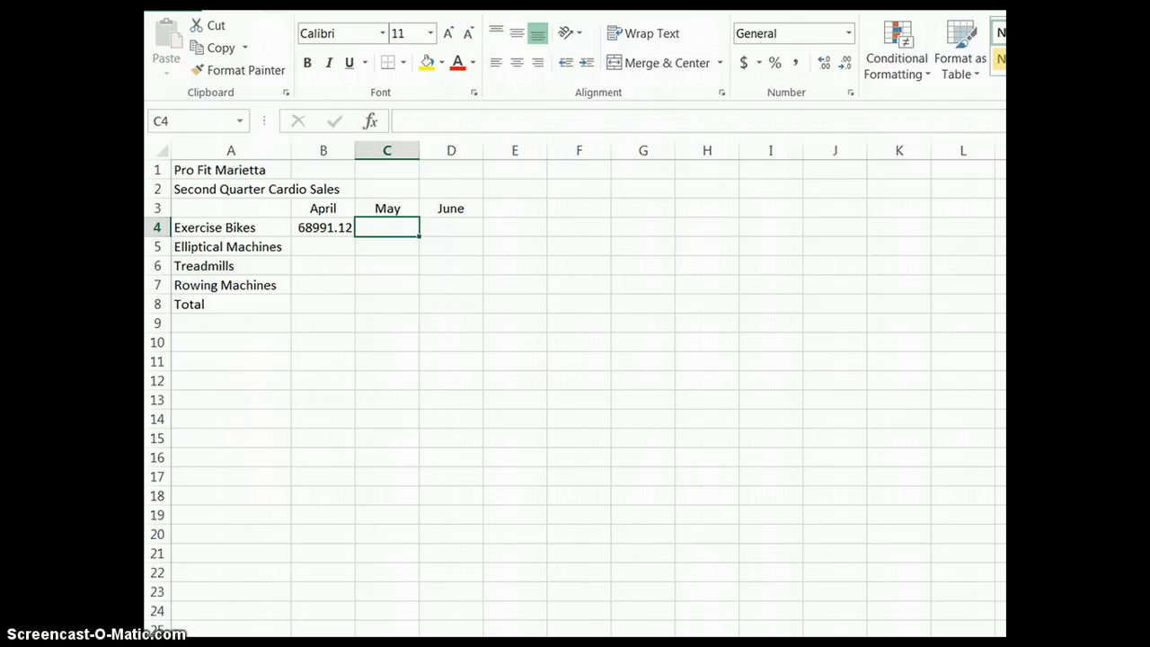
type("8689")
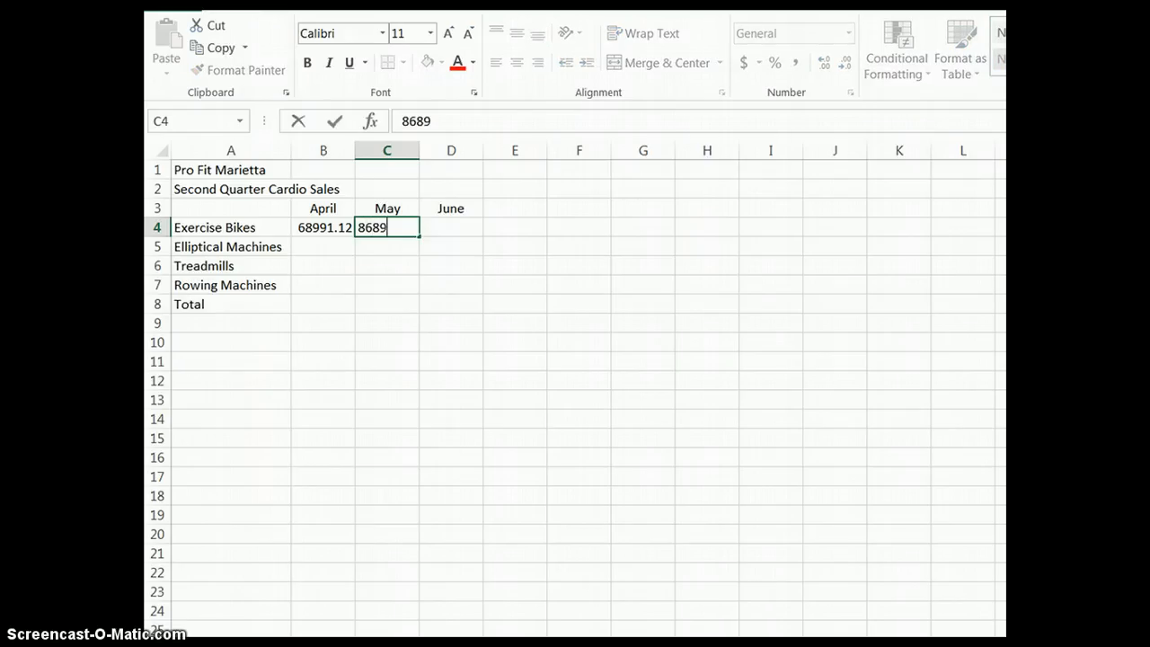
type("4.82")
key("Tab")
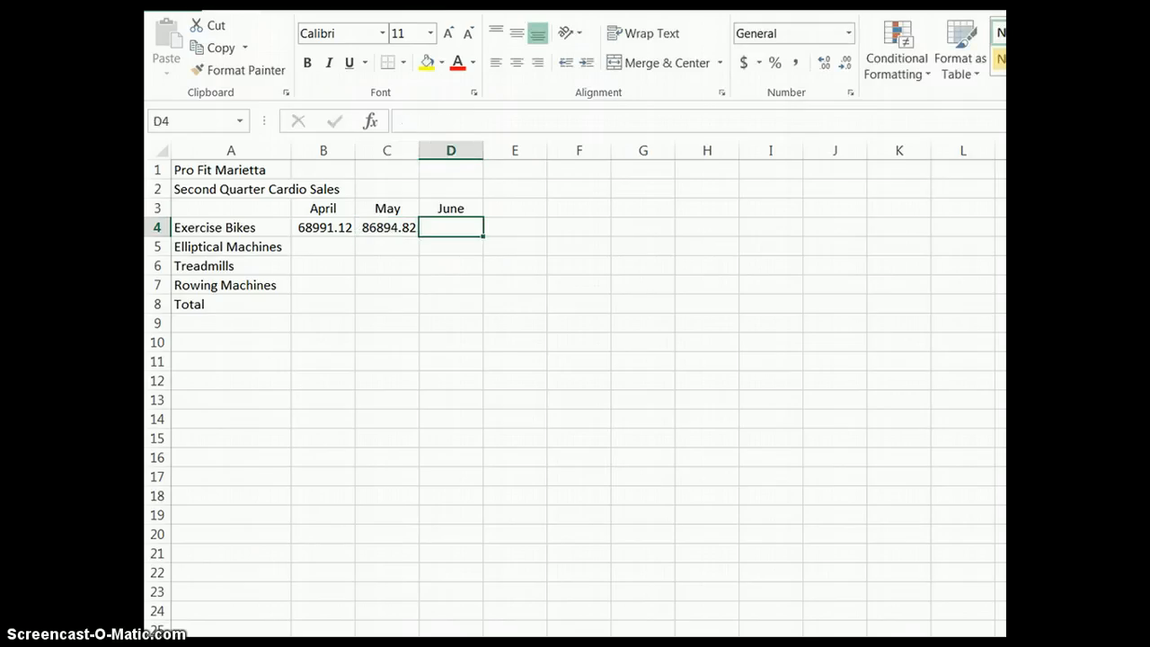
type("99650")
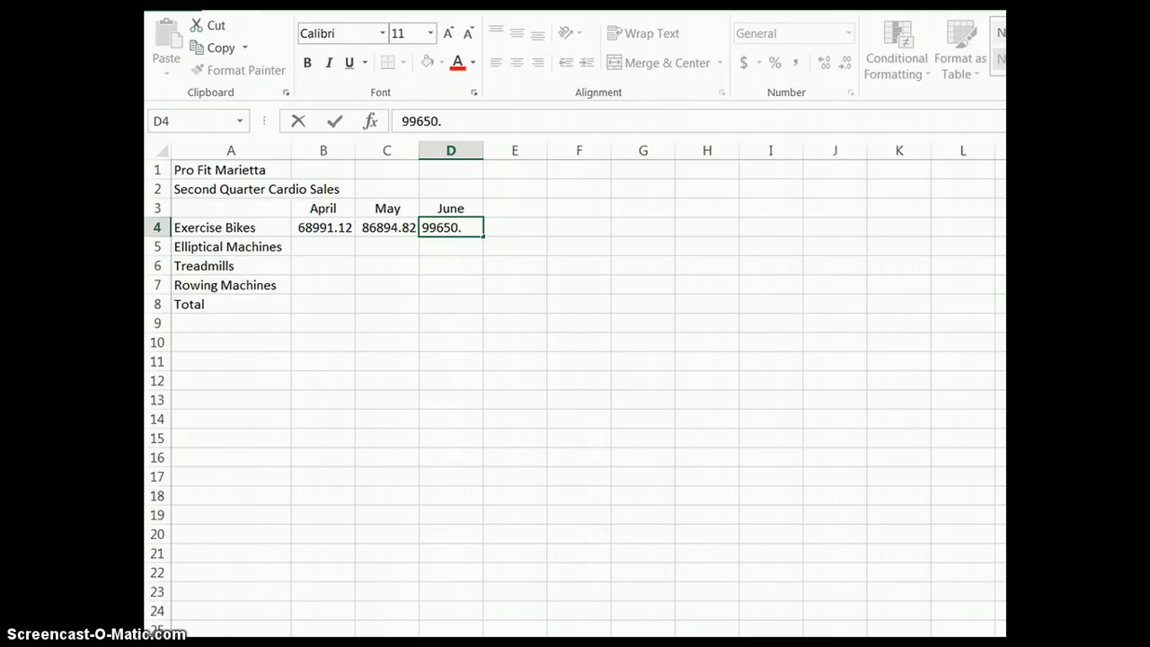
type(".58")
key("Return")
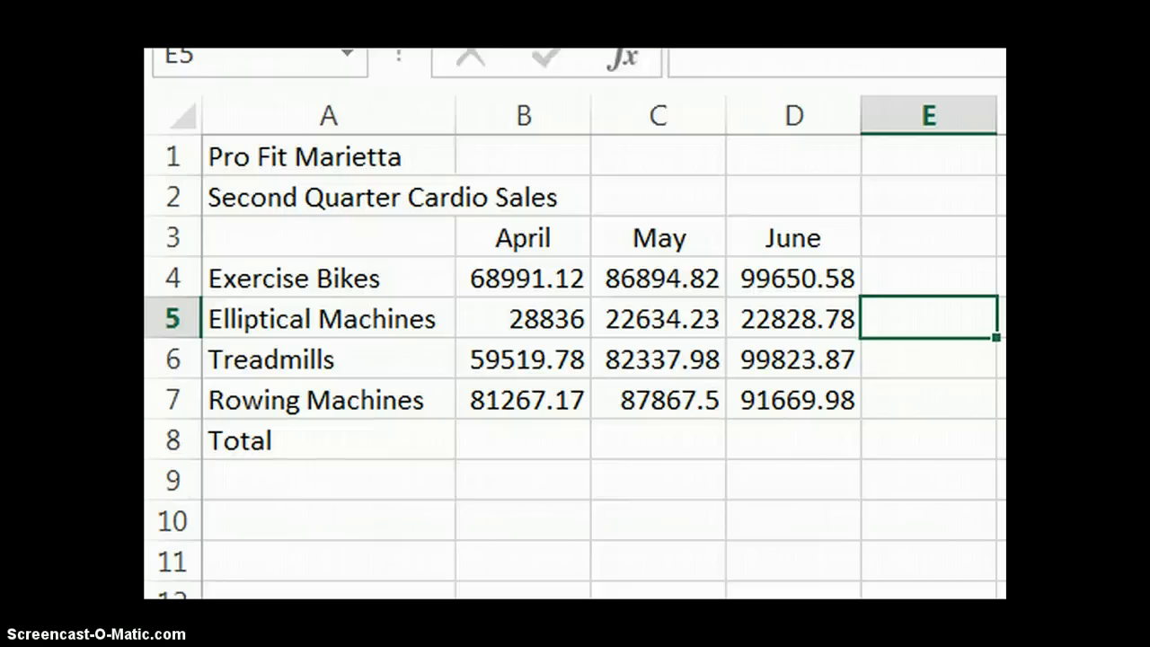
Select the Total row starting at cell A8.
left_click_drag(225, 438, 767, 447)
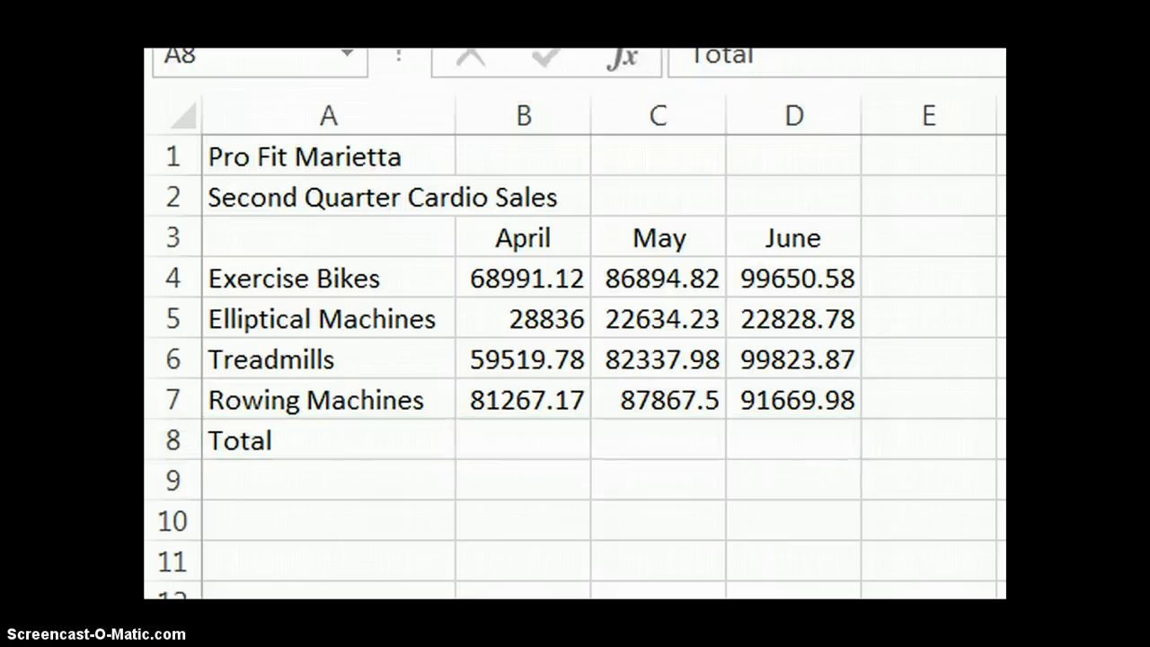